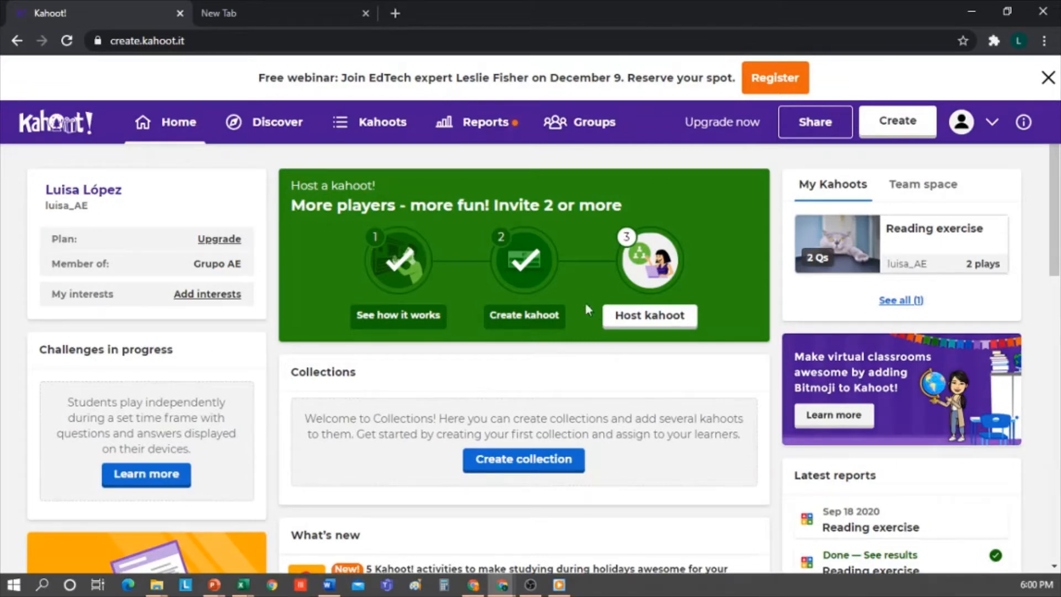
- Dismiss the free webinar announcement banner on the Kahoot home page
click(1049, 79)
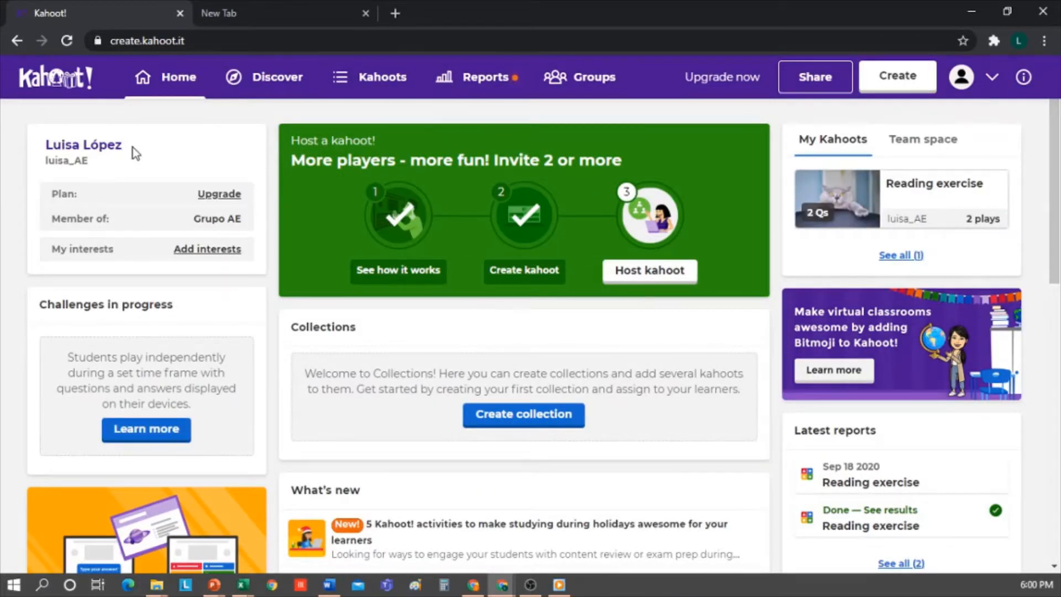
drag(133, 147, 45, 144)
click(114, 170)
- Search Google for kahoot in the other browser tab and view the page where players enter a game PIN
click(248, 13)
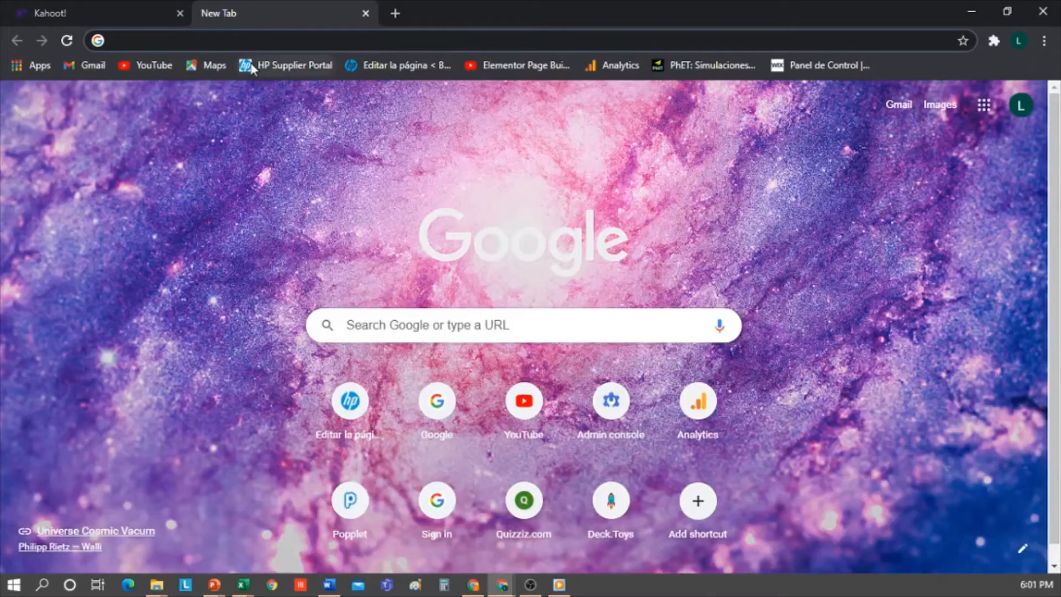
text(kahoot)
key(Return)
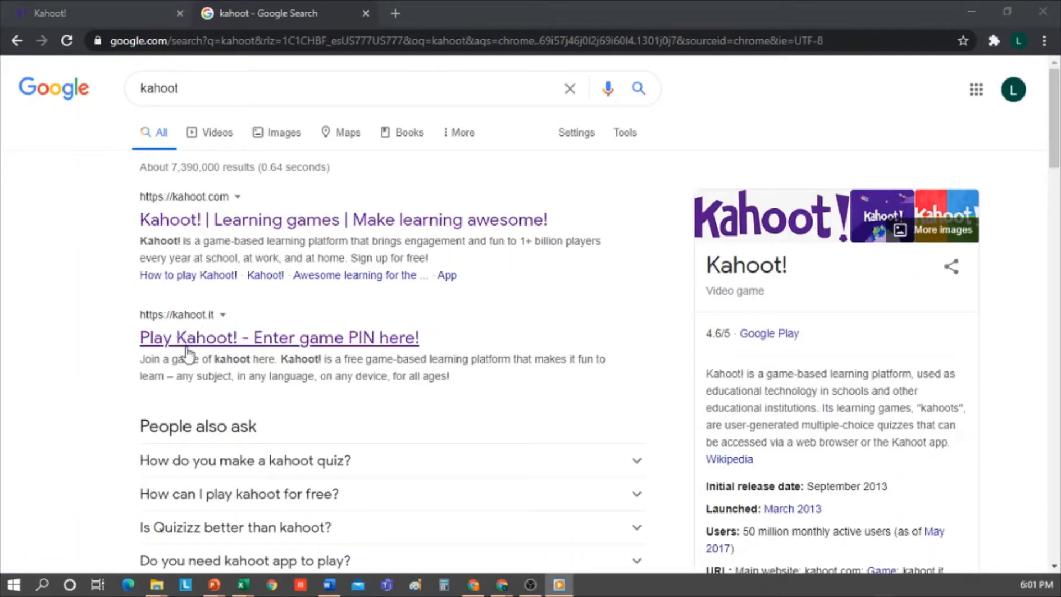
click(226, 344)
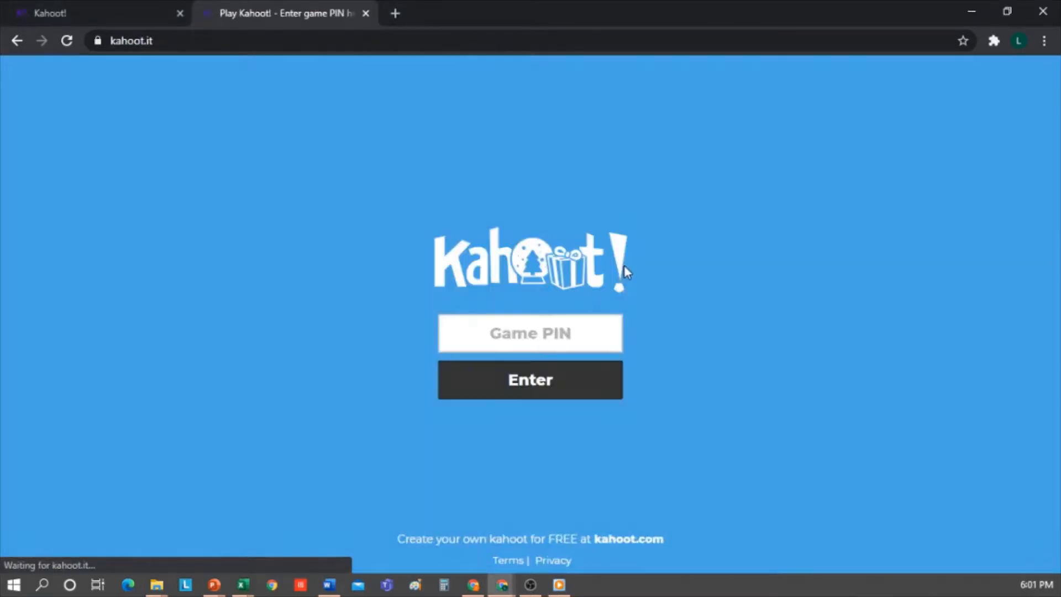
click(492, 339)
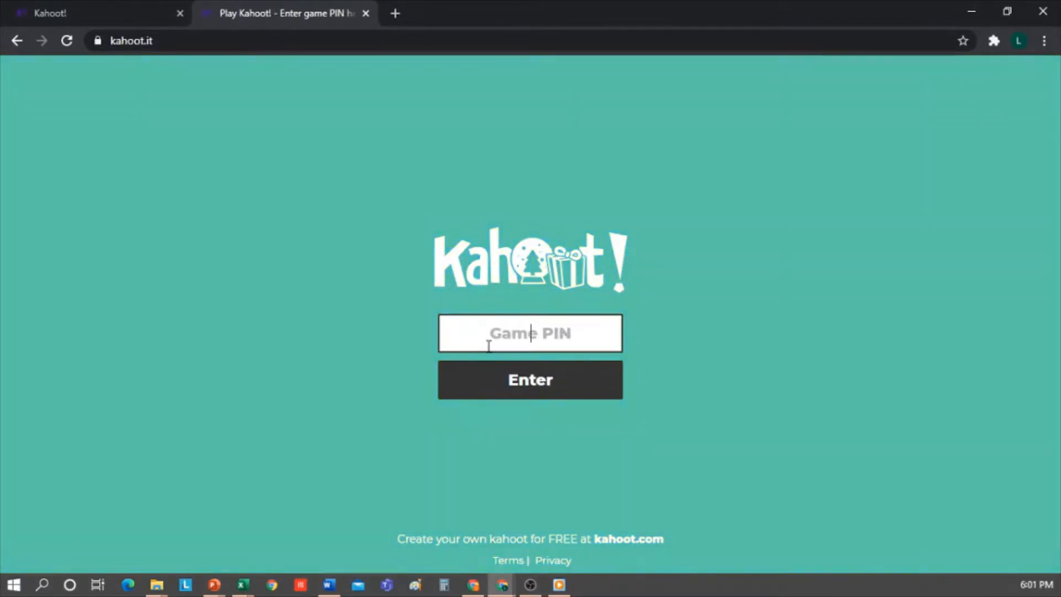
- Return to the search results, open the kahoot.com site and go to its login page
click(15, 46)
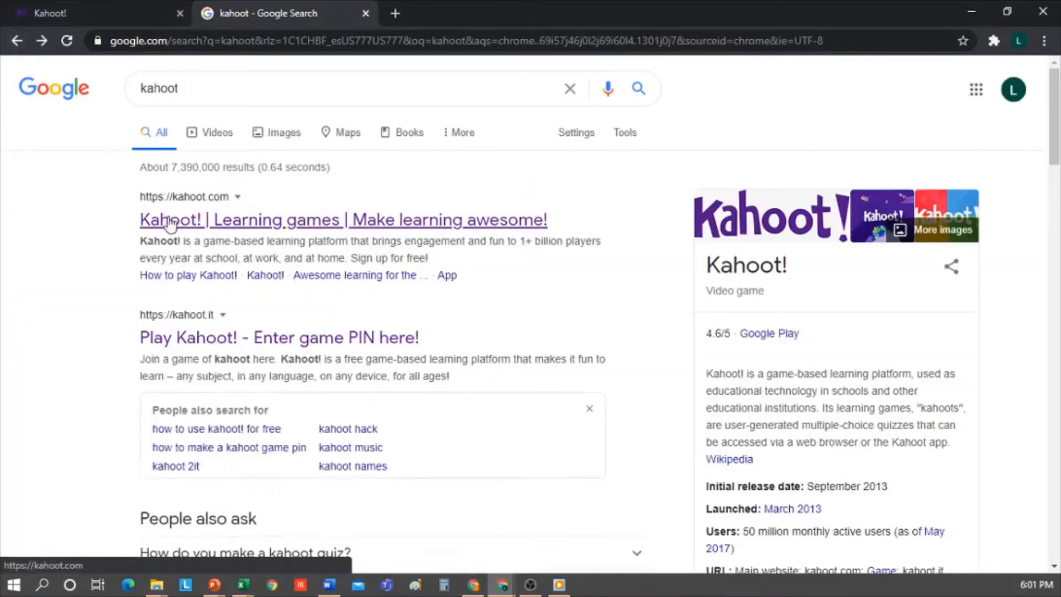
click(237, 221)
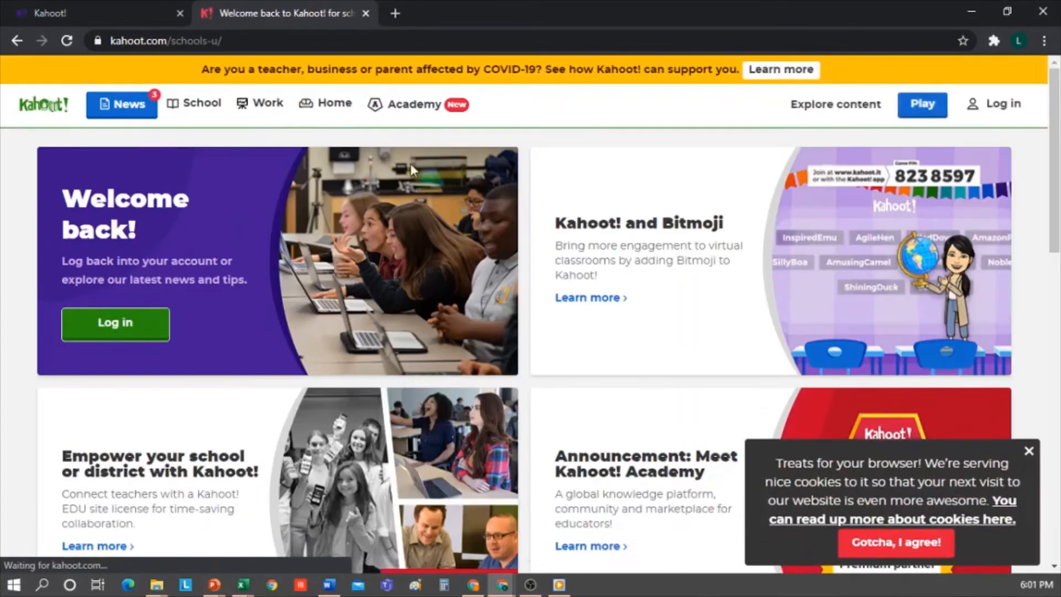
click(1003, 104)
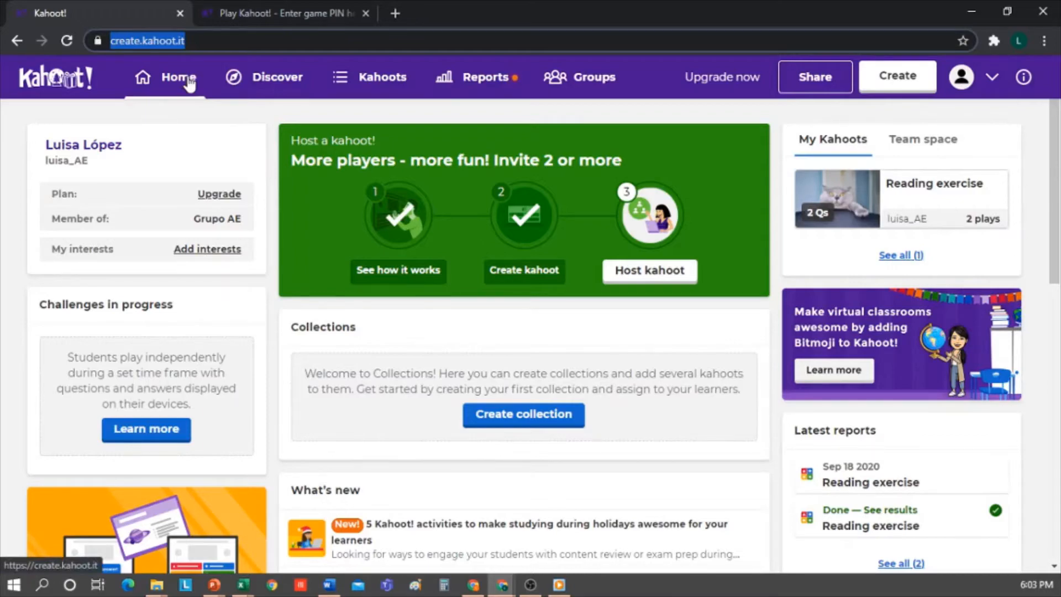
- Look over the home page, open the My Kahoots list and close the extra Play Kahoot browser tab
scroll(284, 365, down, 10)
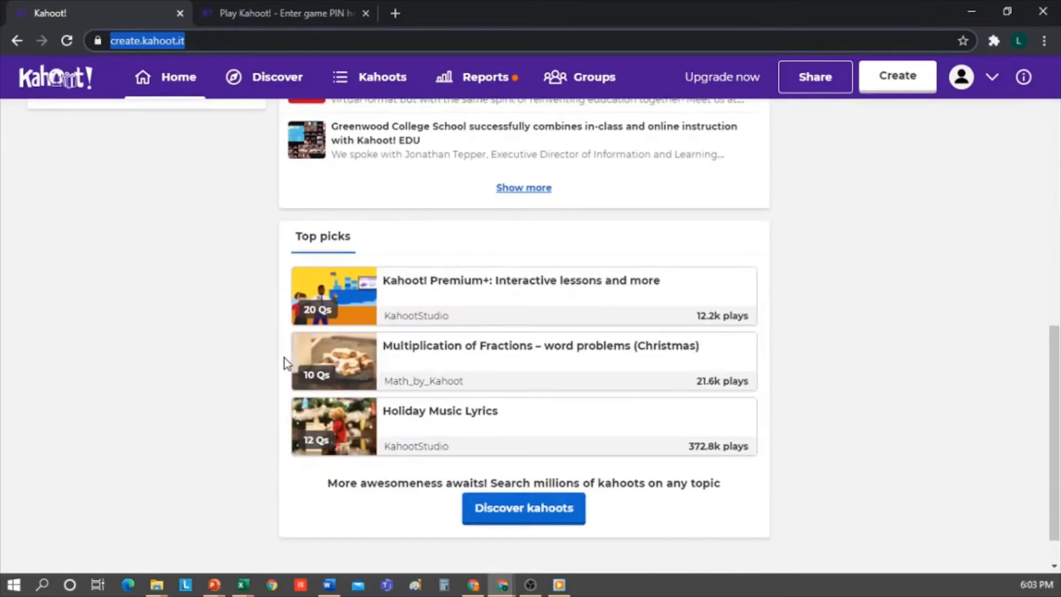
scroll(284, 357, up, 10)
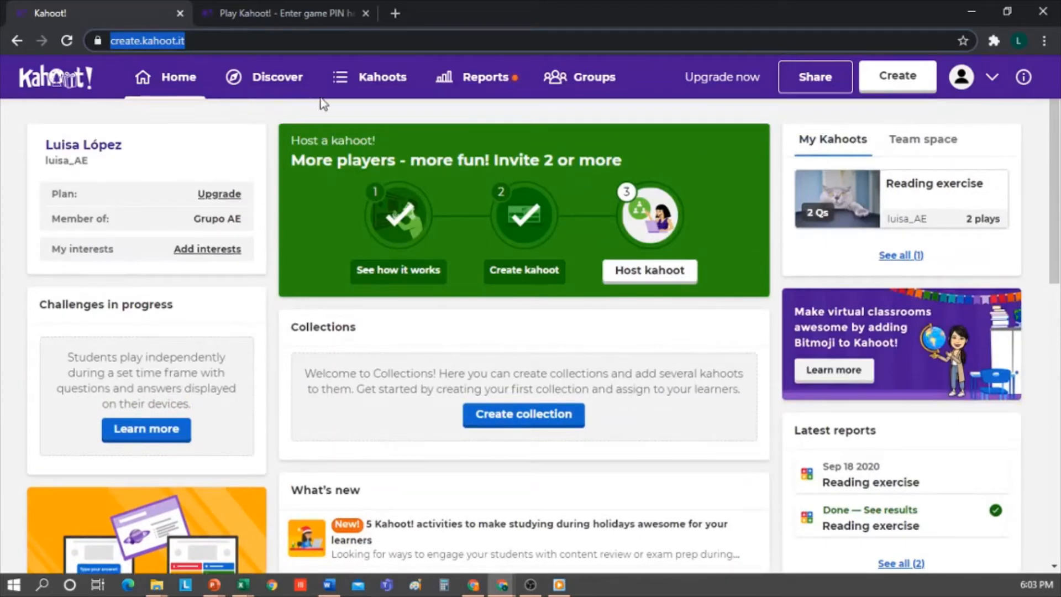
click(374, 82)
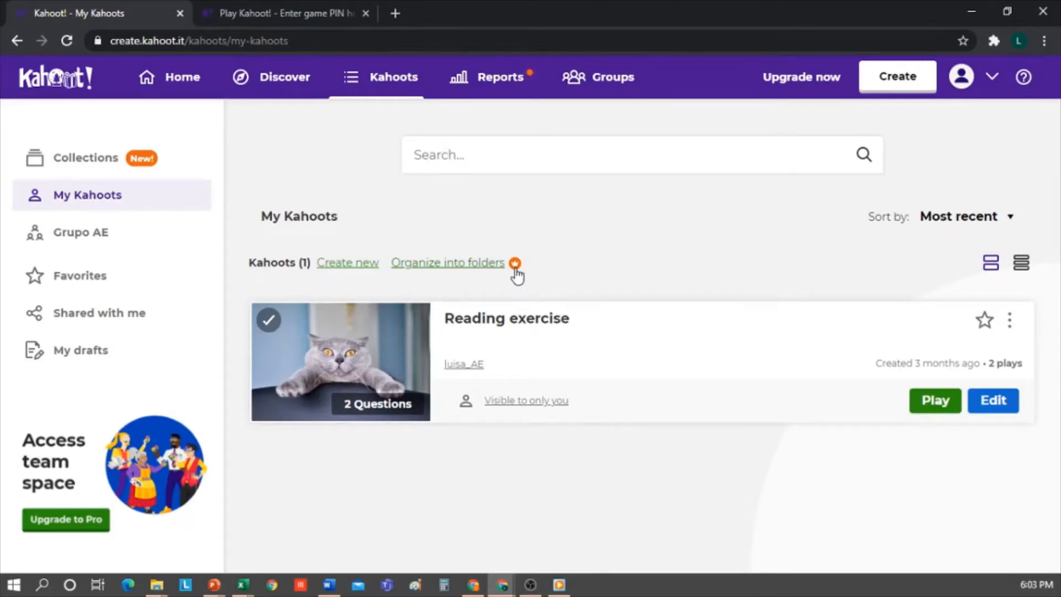
click(366, 13)
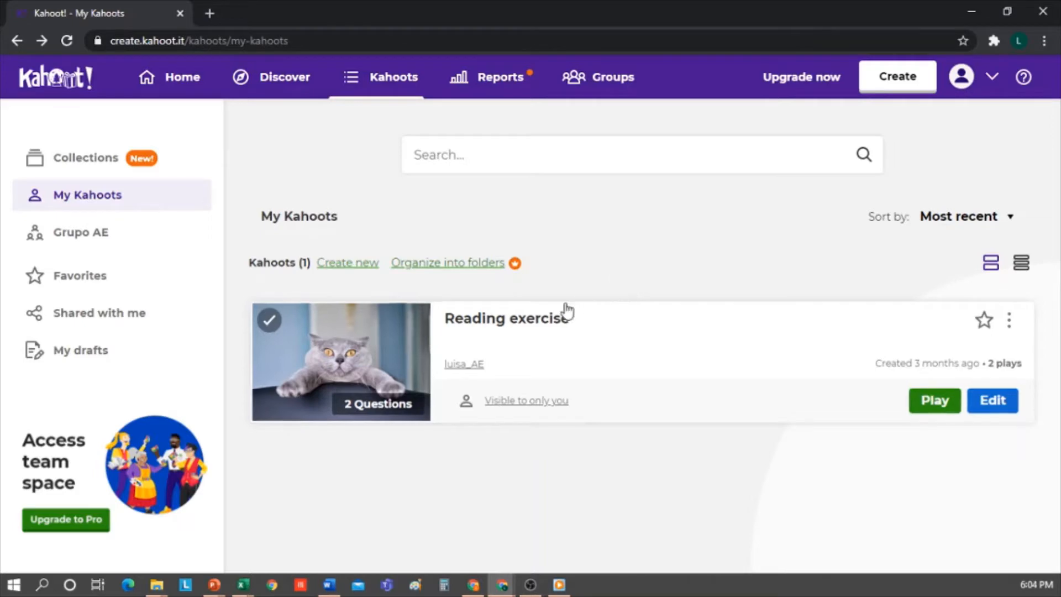
- Look through the available templates and create a new blank kahoot
click(897, 76)
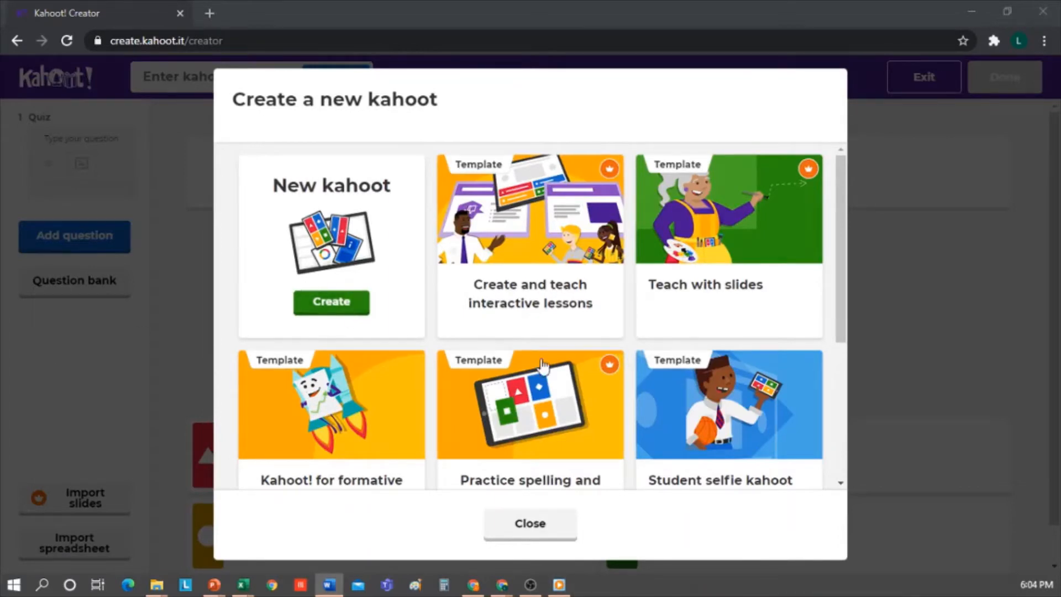
scroll(301, 424, down, 4)
scroll(694, 419, up, 4)
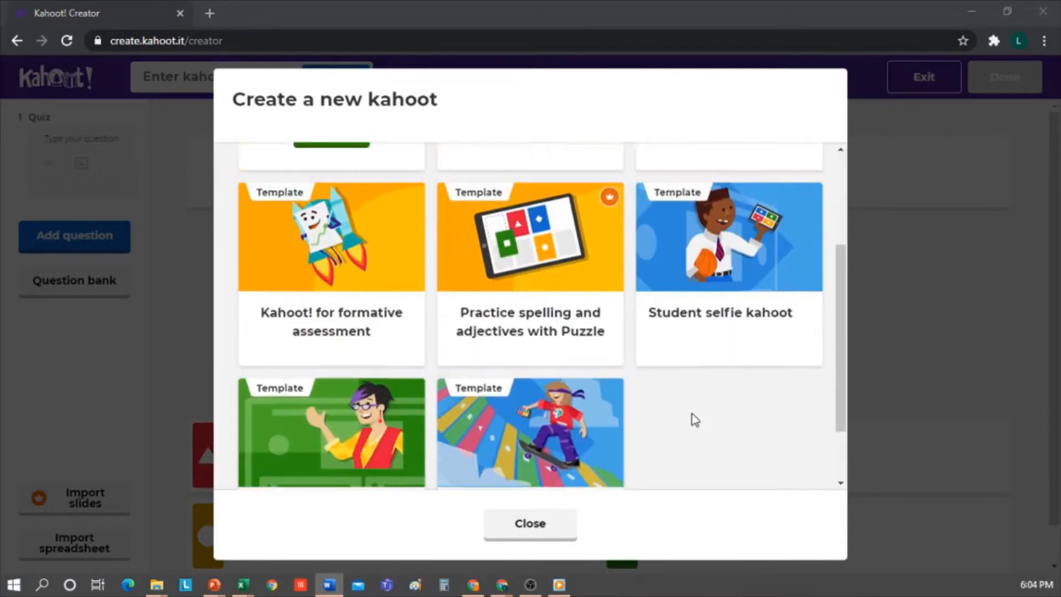
click(339, 306)
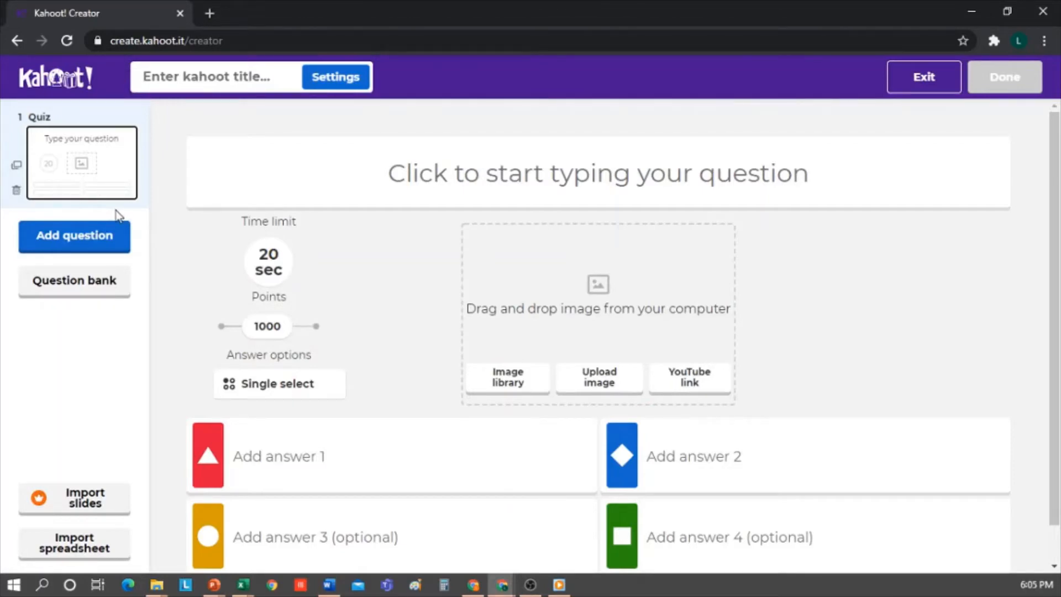
- Add a second question of type Quiz with the text "How much is 2 + 2?"
click(82, 247)
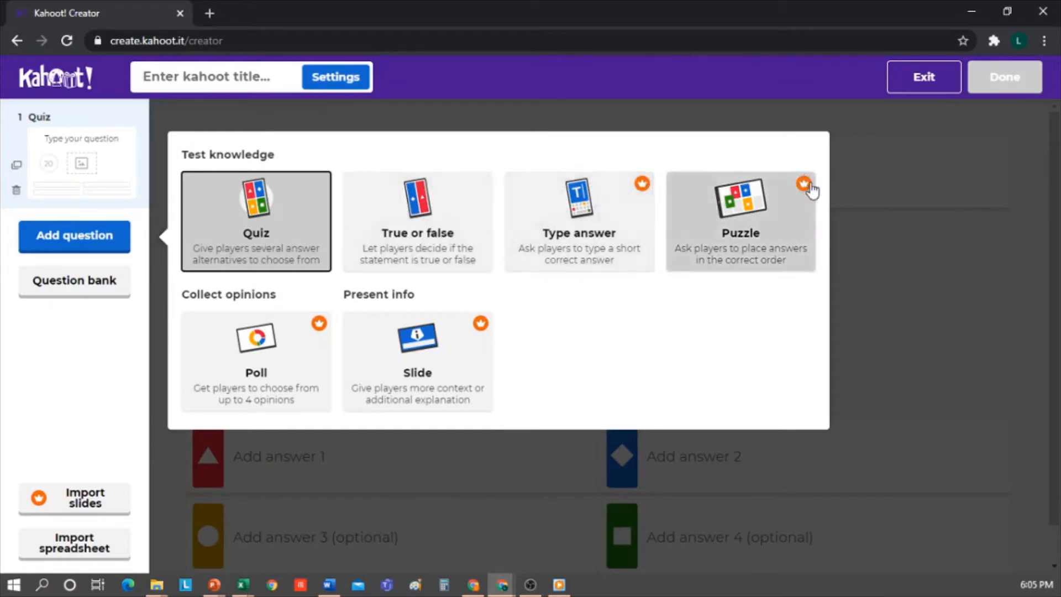
click(274, 226)
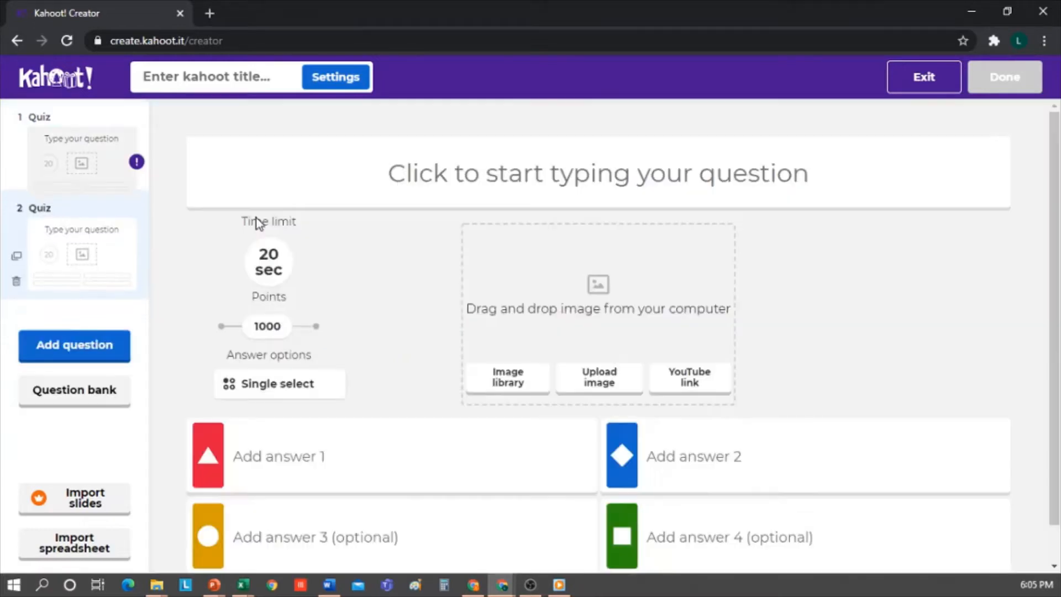
click(469, 173)
text(How much is 2 + 2?)
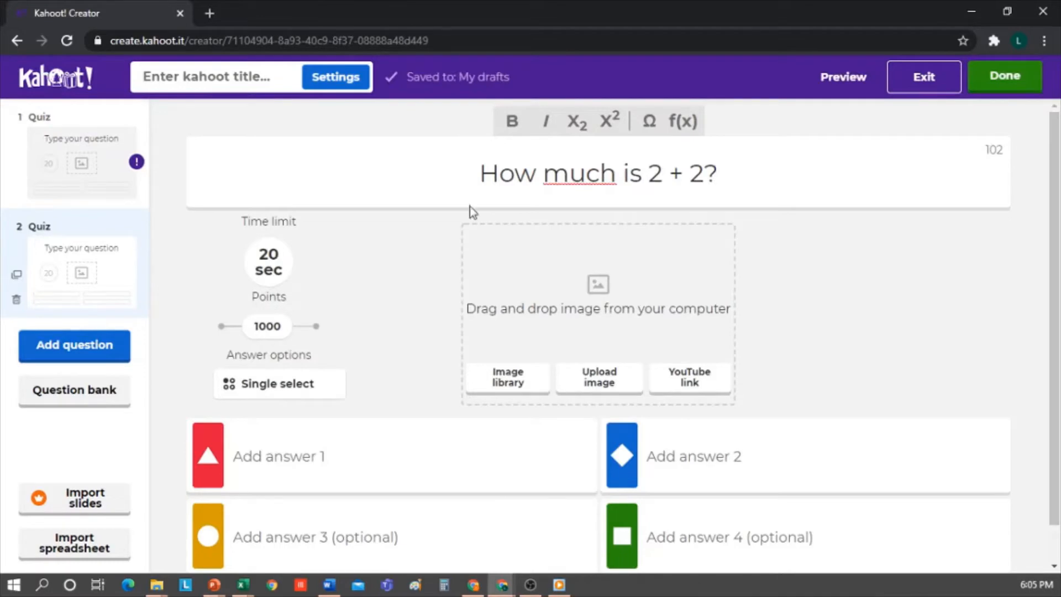
- Format the whole question text in bold, without italics
drag(733, 175, 422, 174)
click(512, 121)
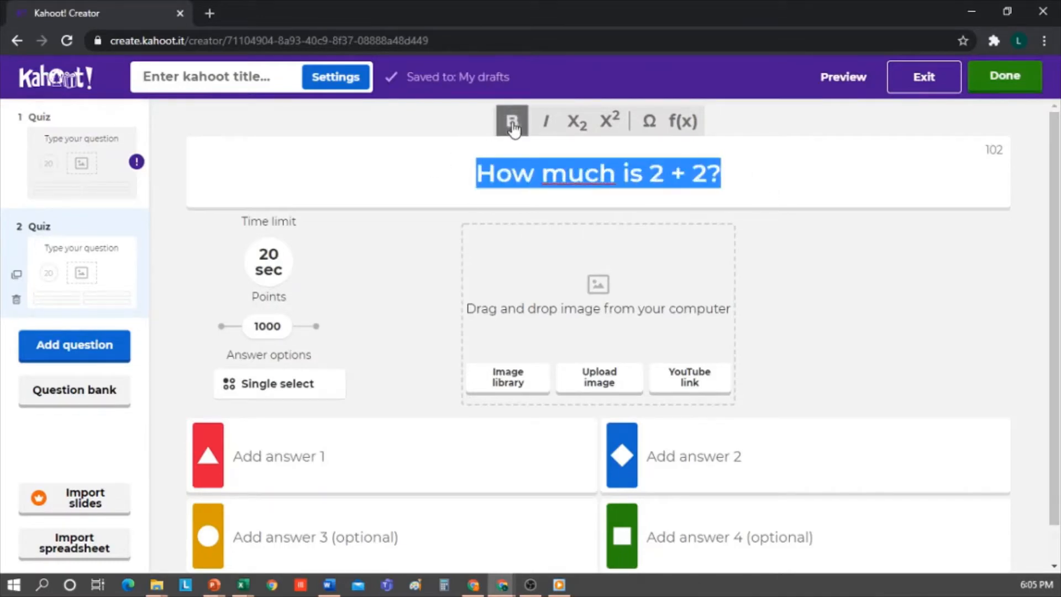
click(546, 125)
click(548, 127)
- Examine the Currency, Math, Greek and Other symbol sets available for the question text, without inserting a symbol
click(655, 127)
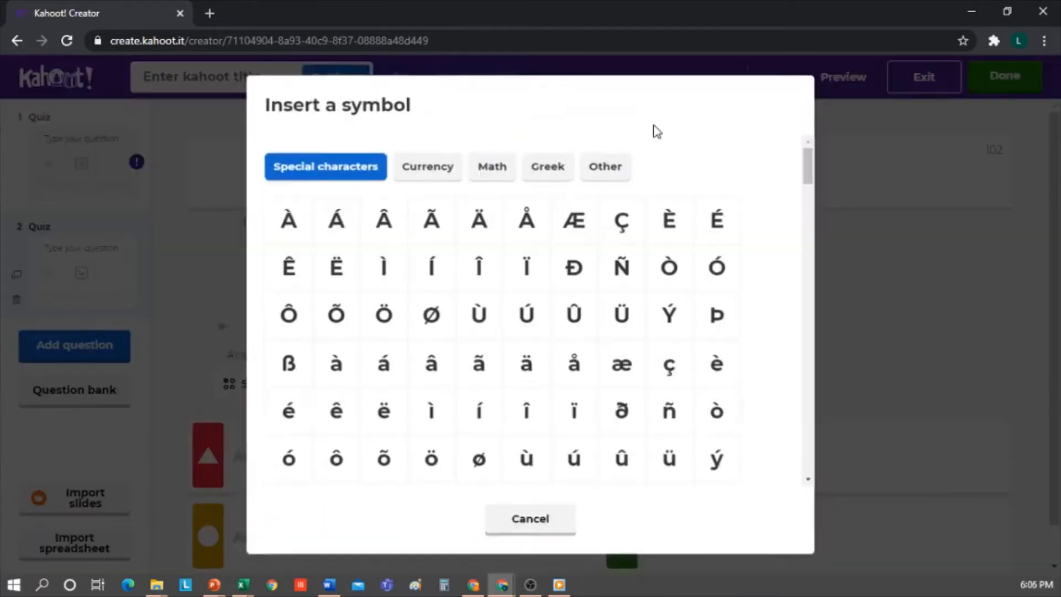
click(419, 170)
click(499, 173)
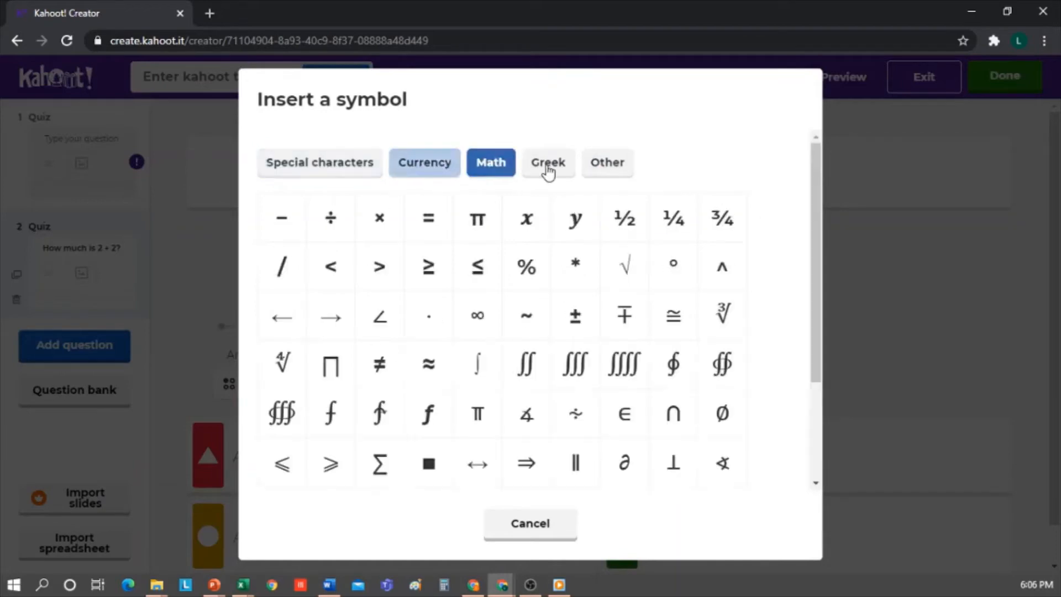
click(550, 172)
click(605, 177)
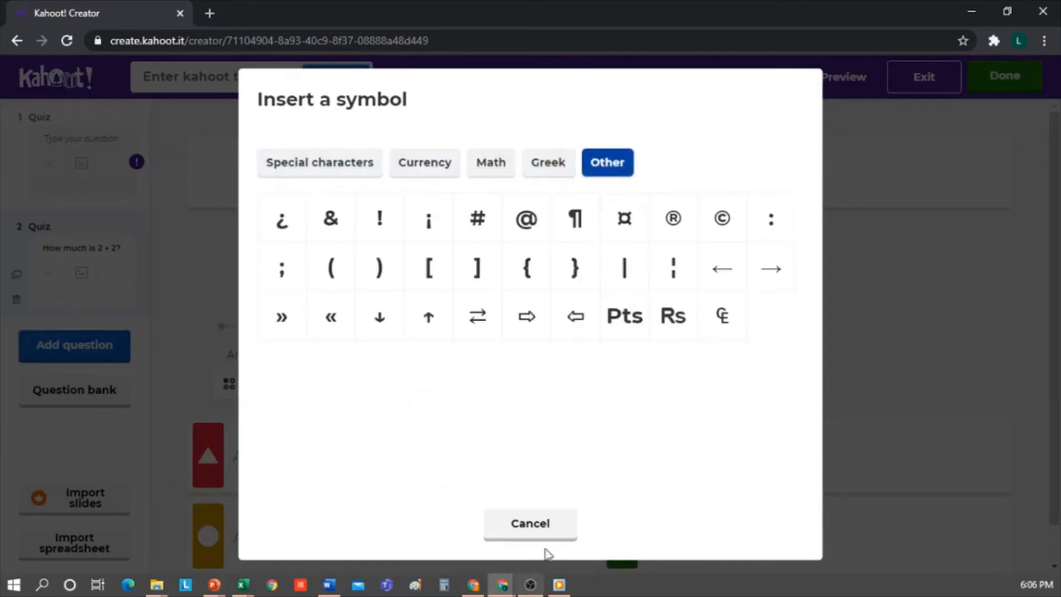
click(556, 539)
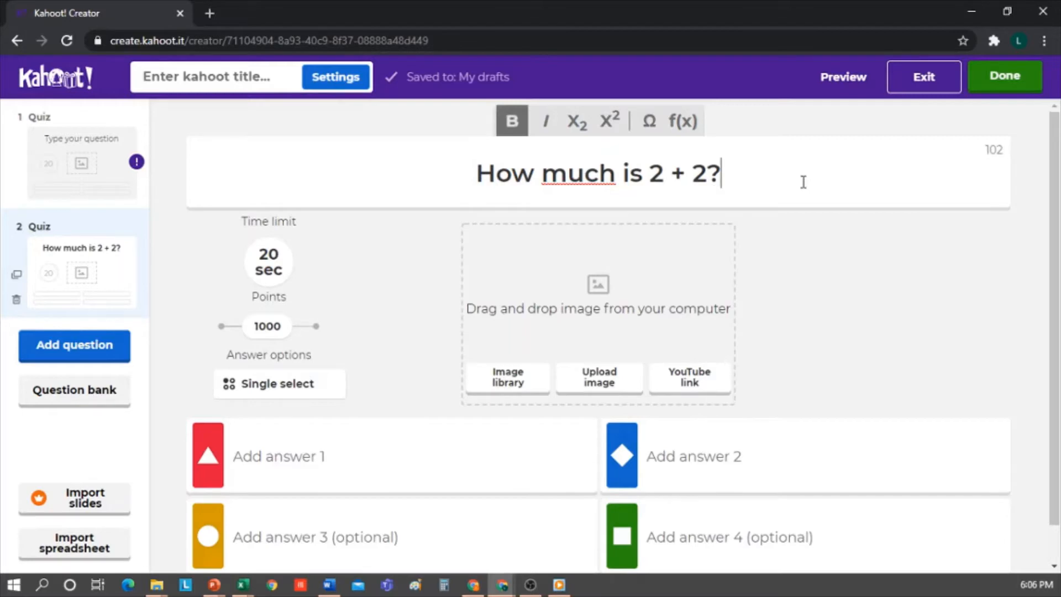
- Review the time limit choices and set the question's time limit to 20 seconds
scroll(817, 260, down, 1)
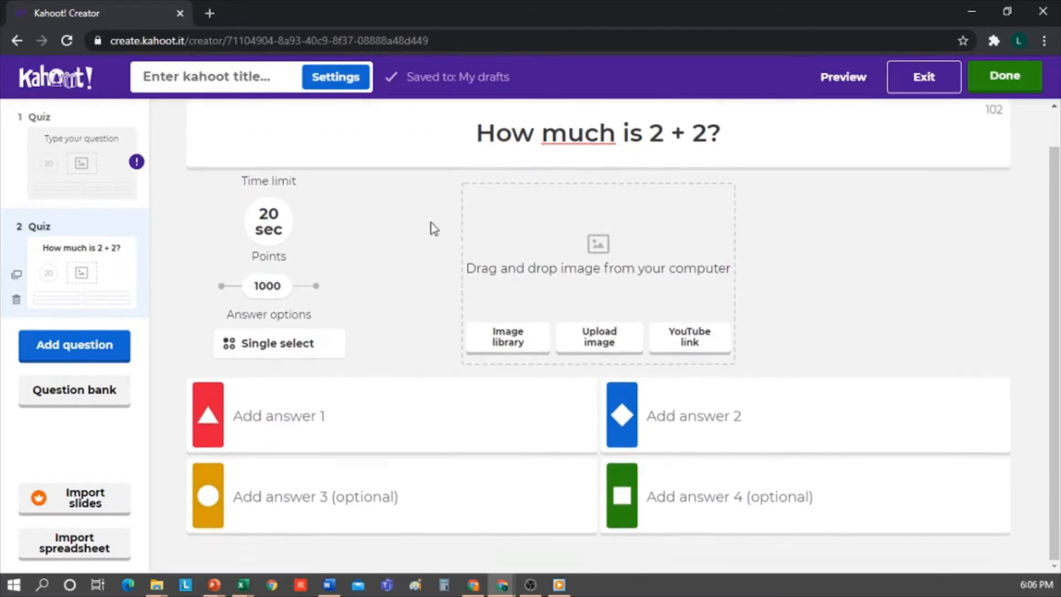
click(269, 221)
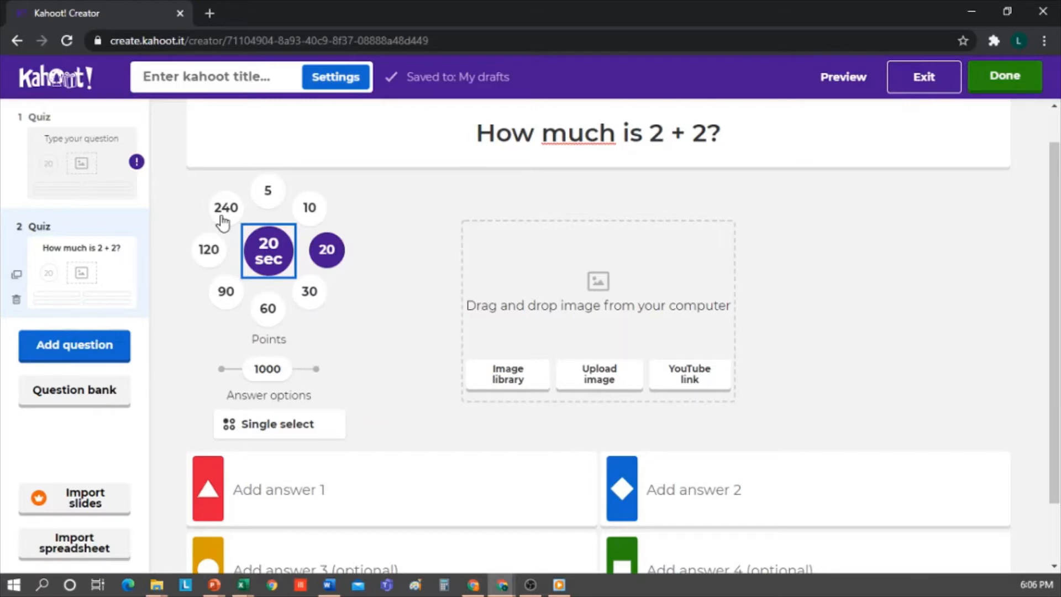
key(alt+Tab)
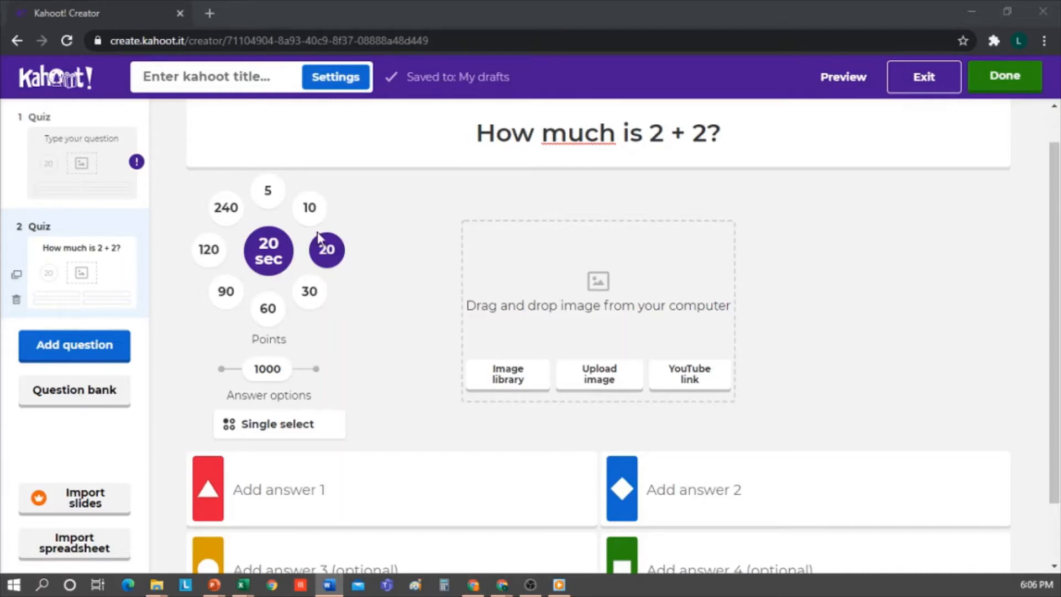
click(325, 247)
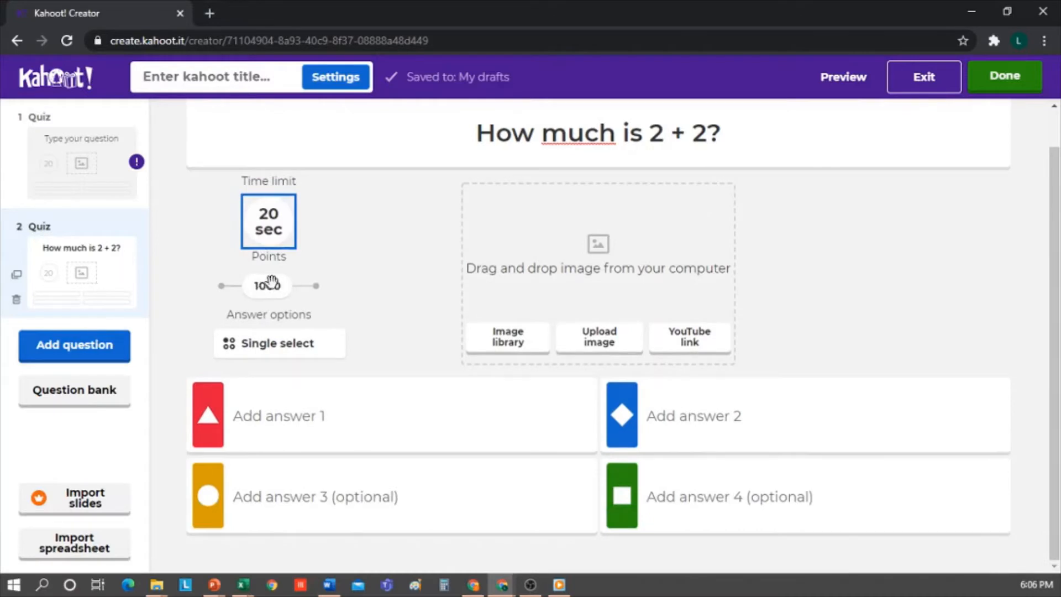
- Set the question's points to 1000 and its answer option to Single select
mouse_move(264, 286)
mouse_down()
mouse_move(222, 286)
mouse_move(321, 280)
mouse_move(273, 286)
mouse_up()
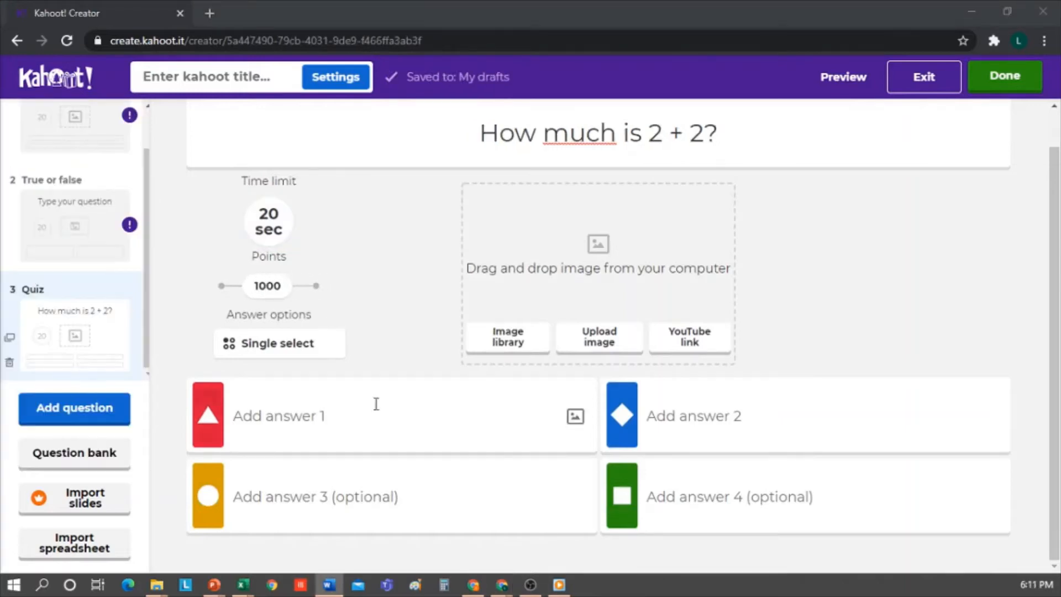
click(295, 348)
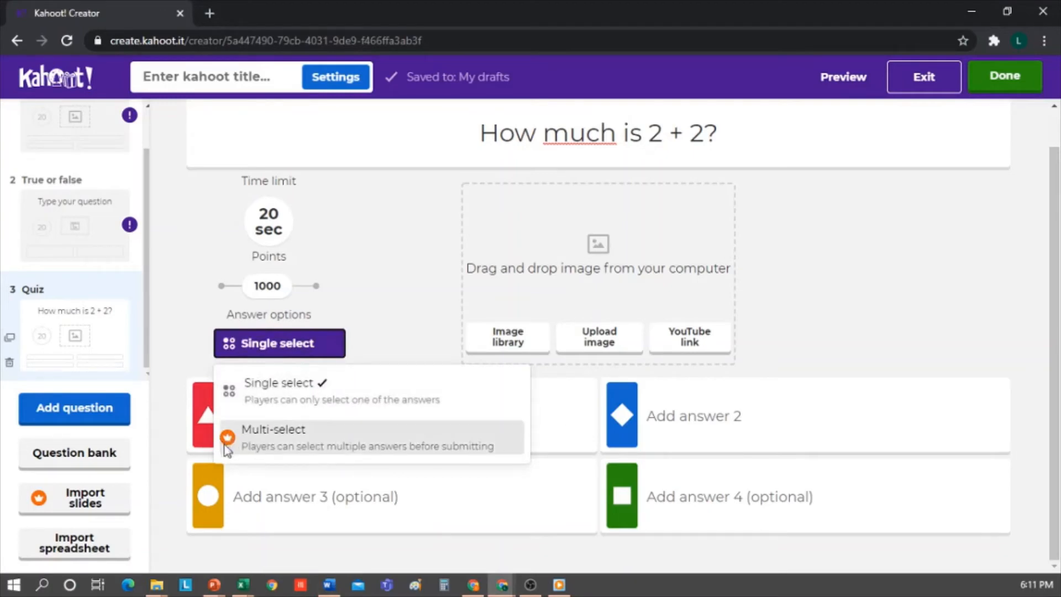
click(301, 398)
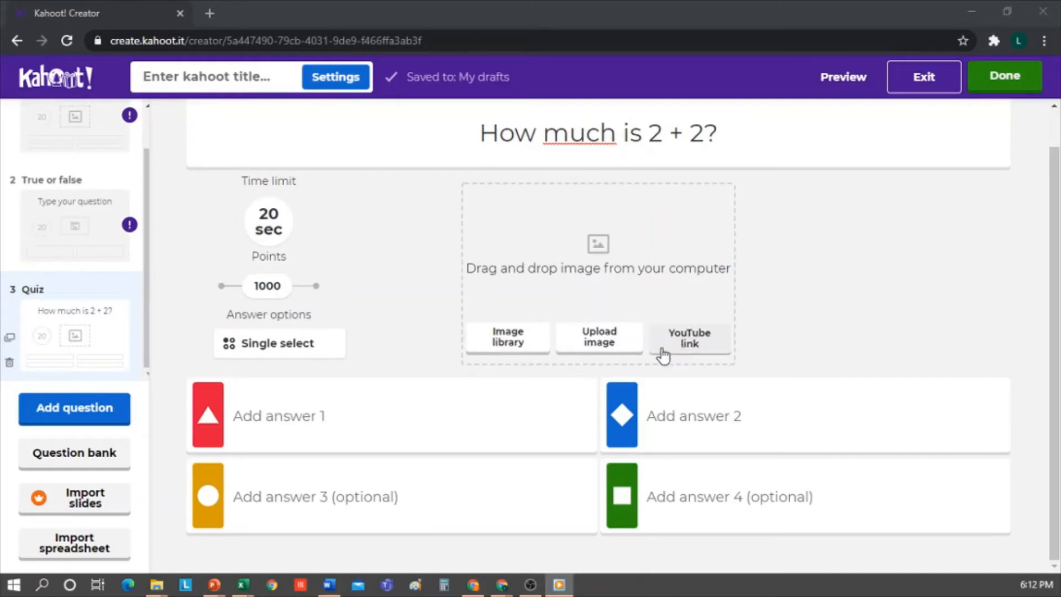
- Insert the picture of yellow chicks forming an addition from the image library's Math category into the question
click(528, 352)
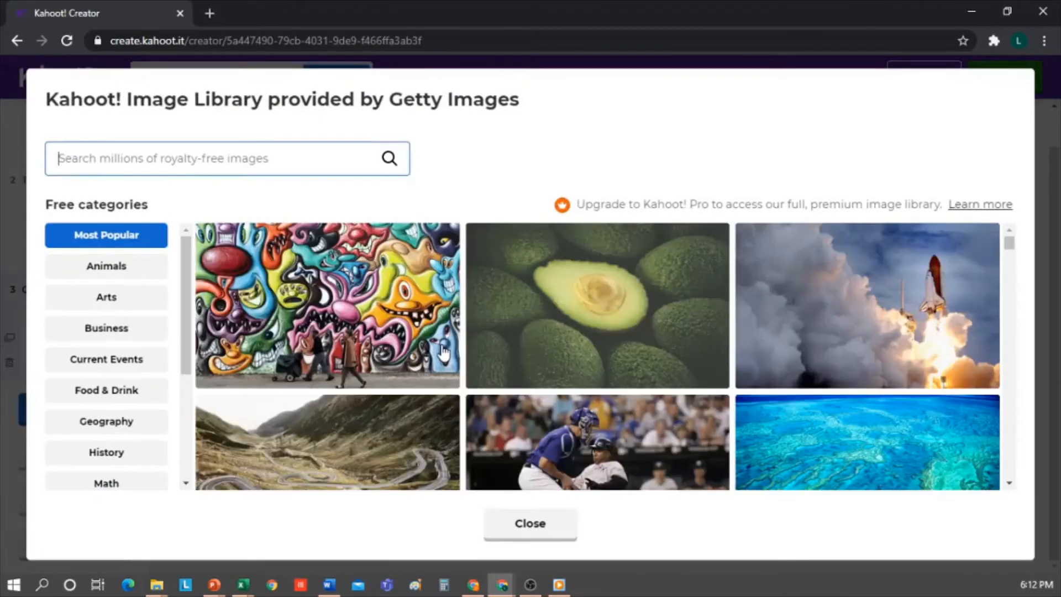
click(108, 484)
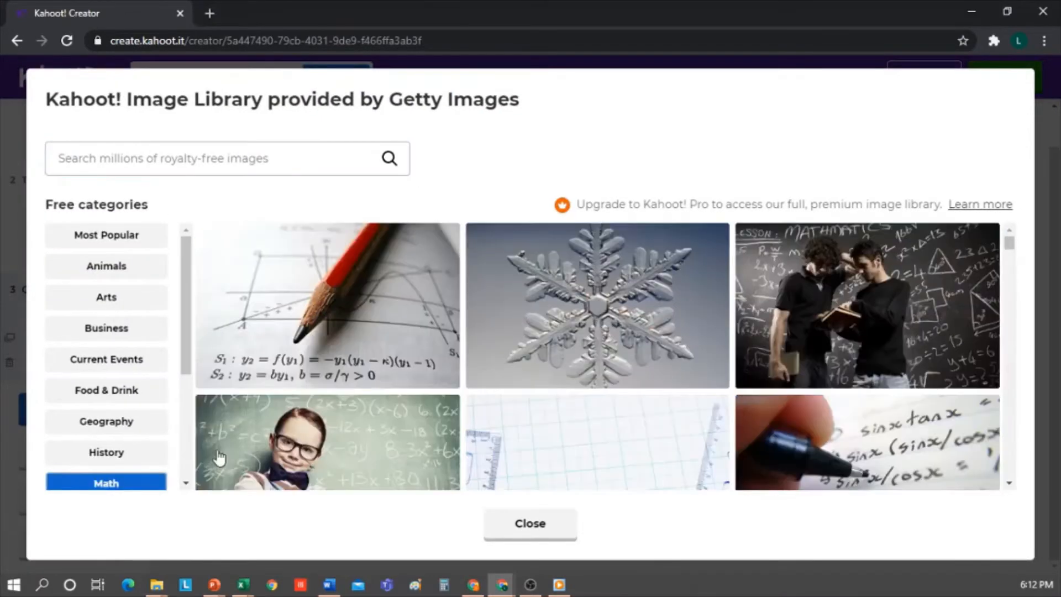
scroll(429, 417, down, 8)
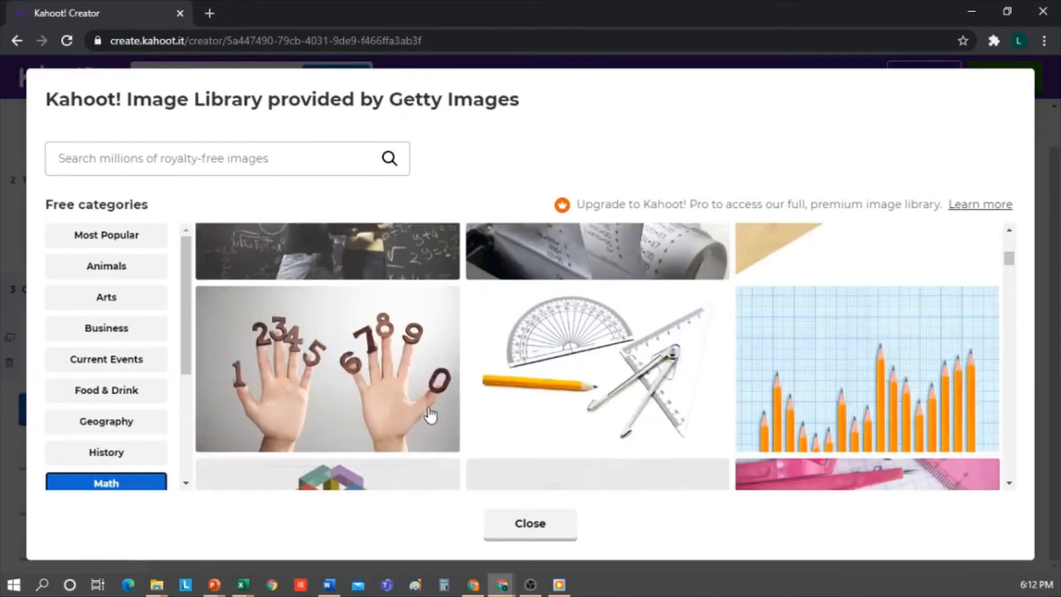
scroll(431, 415, up, 5)
scroll(431, 416, down, 12)
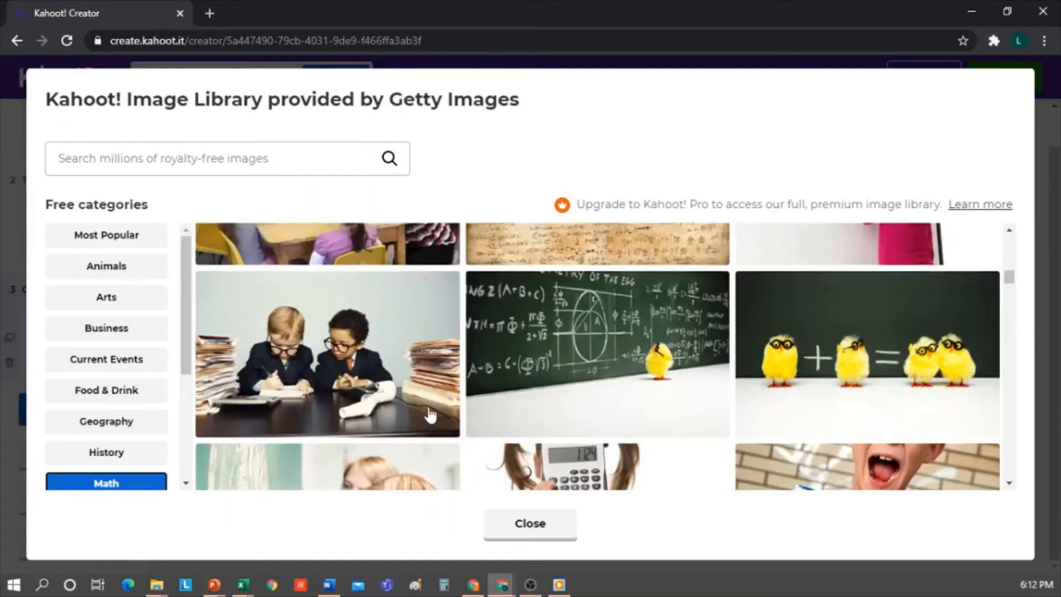
scroll(431, 415, up, 2)
click(790, 467)
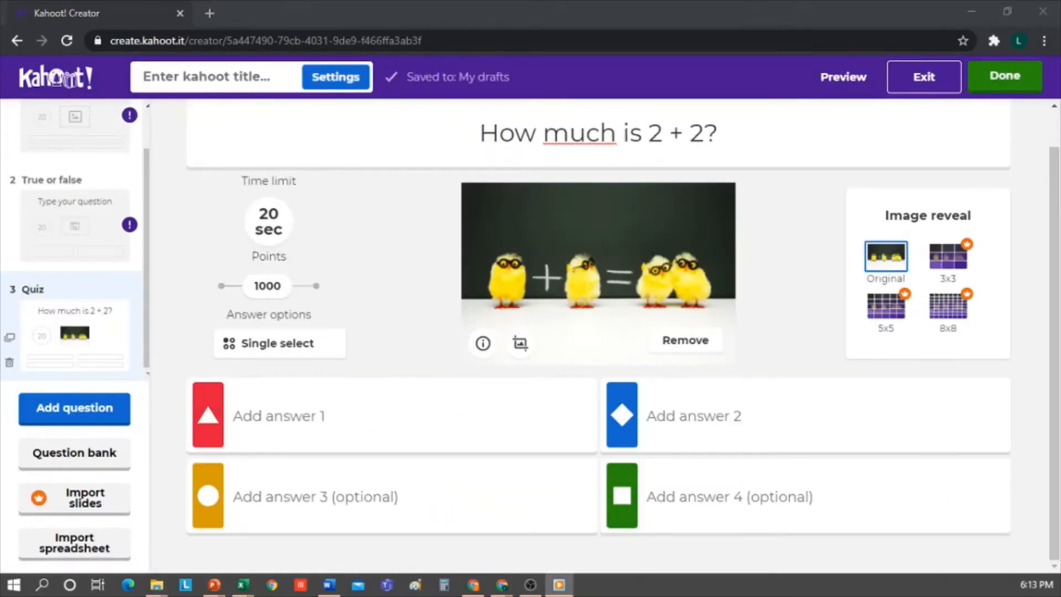
- Crop the question's chick picture by enlarging it slightly within the crop frame and save the crop
click(794, 293)
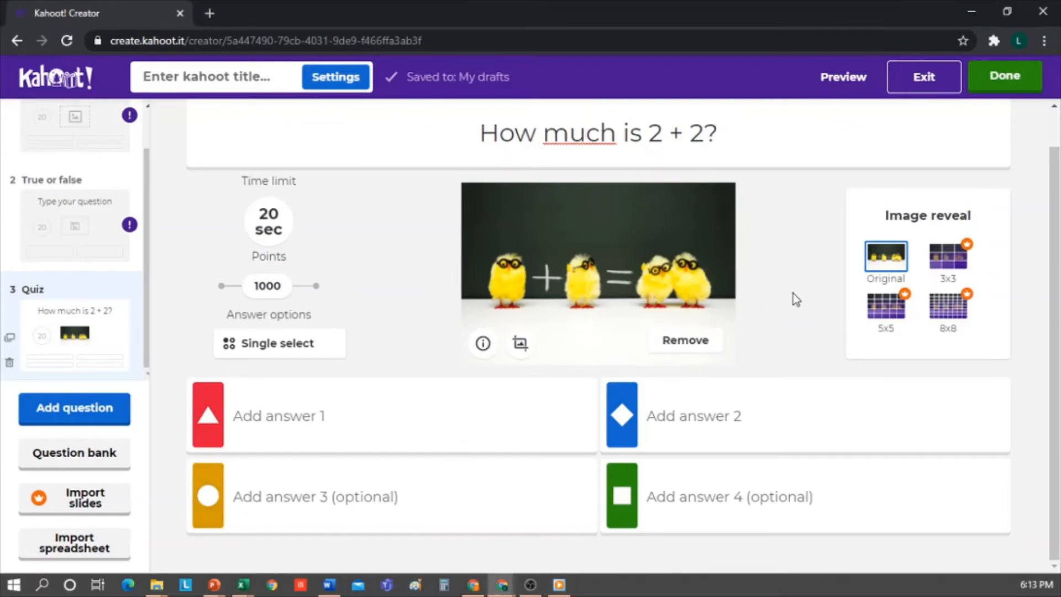
click(520, 343)
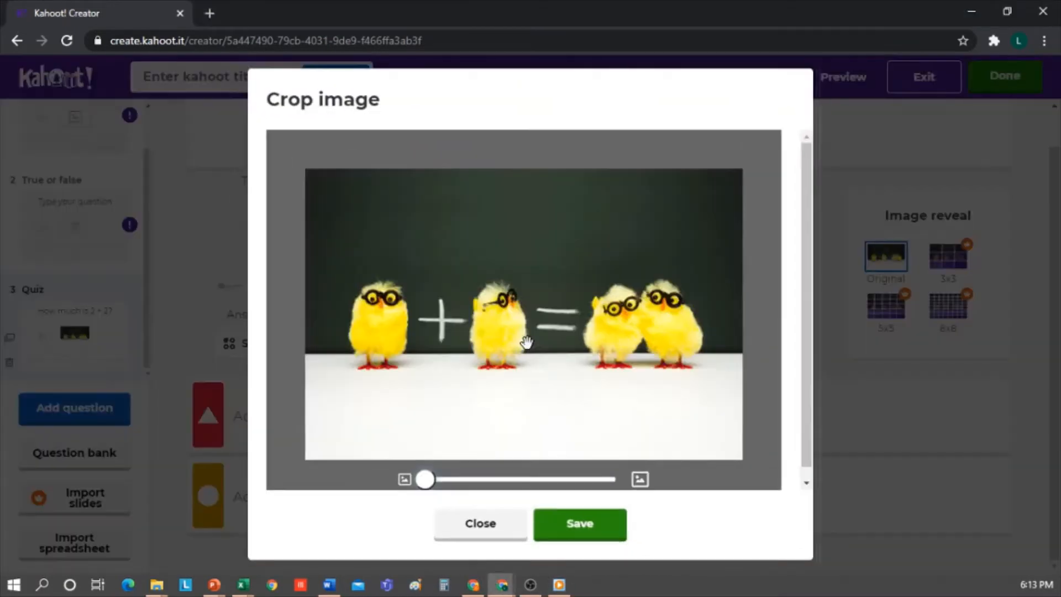
mouse_move(425, 479)
mouse_down()
mouse_move(456, 480)
mouse_move(439, 479)
mouse_up()
mouse_move(526, 365)
mouse_down()
mouse_move(507, 367)
mouse_move(526, 368)
mouse_up()
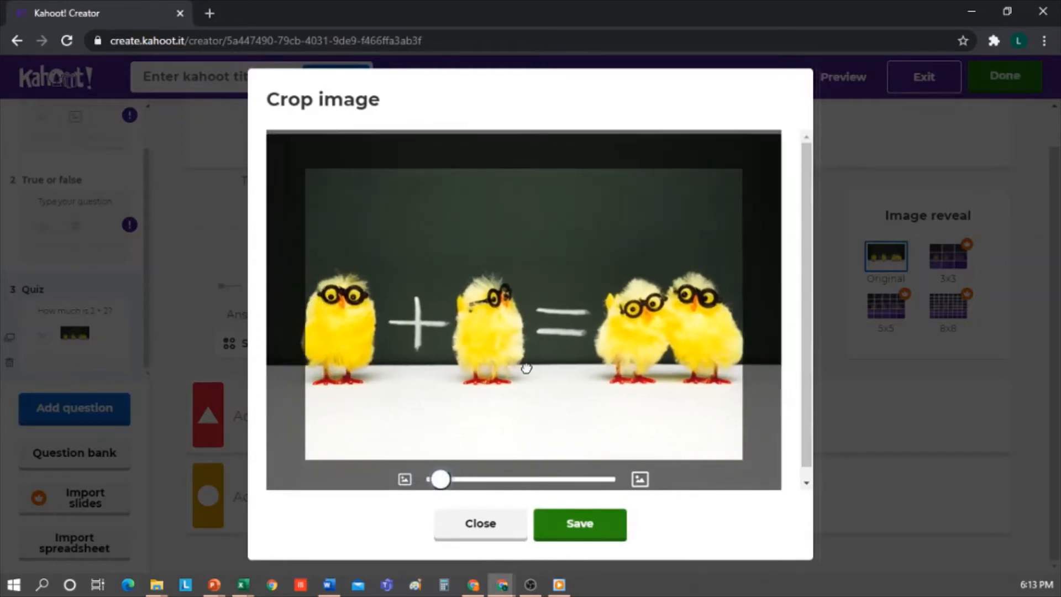
drag(439, 480, 436, 482)
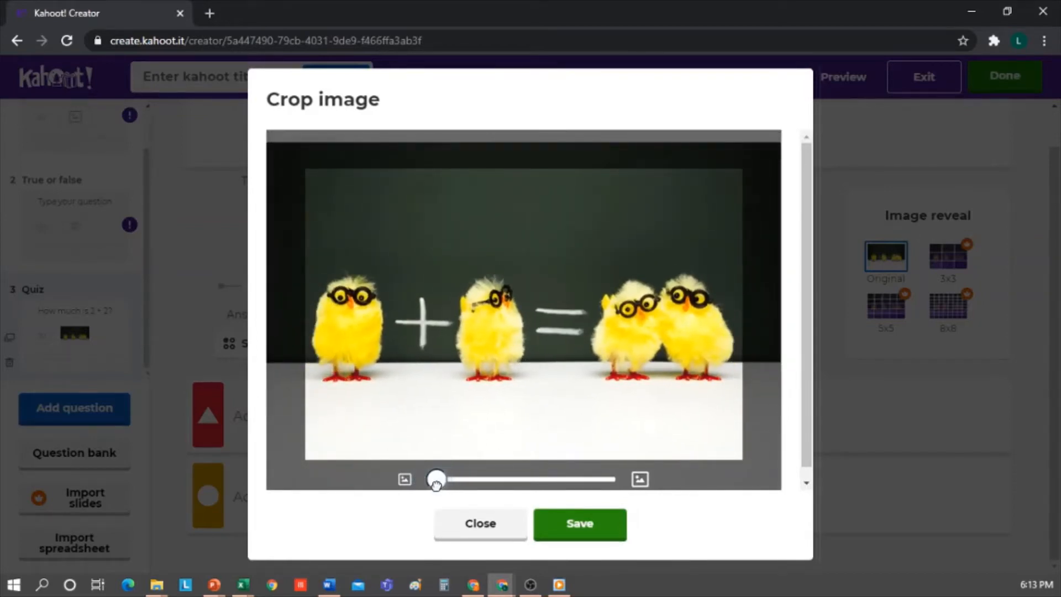
click(578, 525)
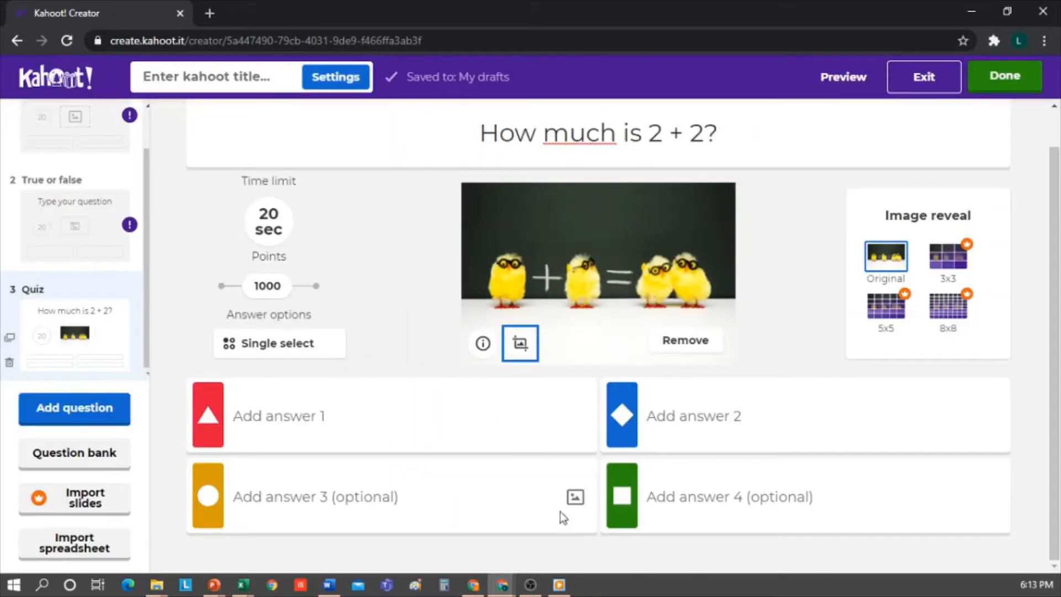
- Enter 4 as the first answer and mark it as the correct one
click(298, 418)
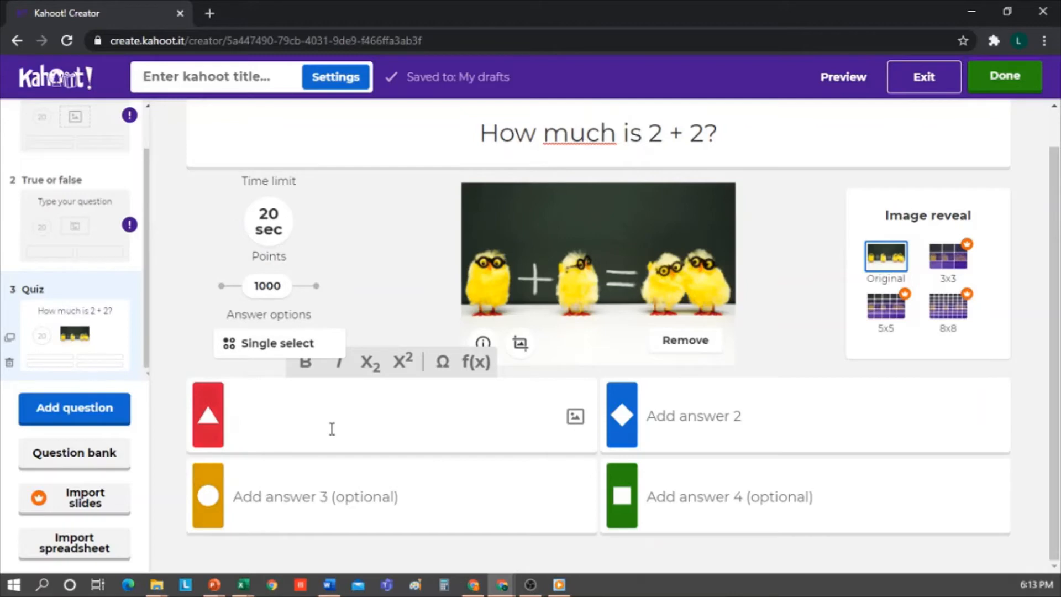
text(4)
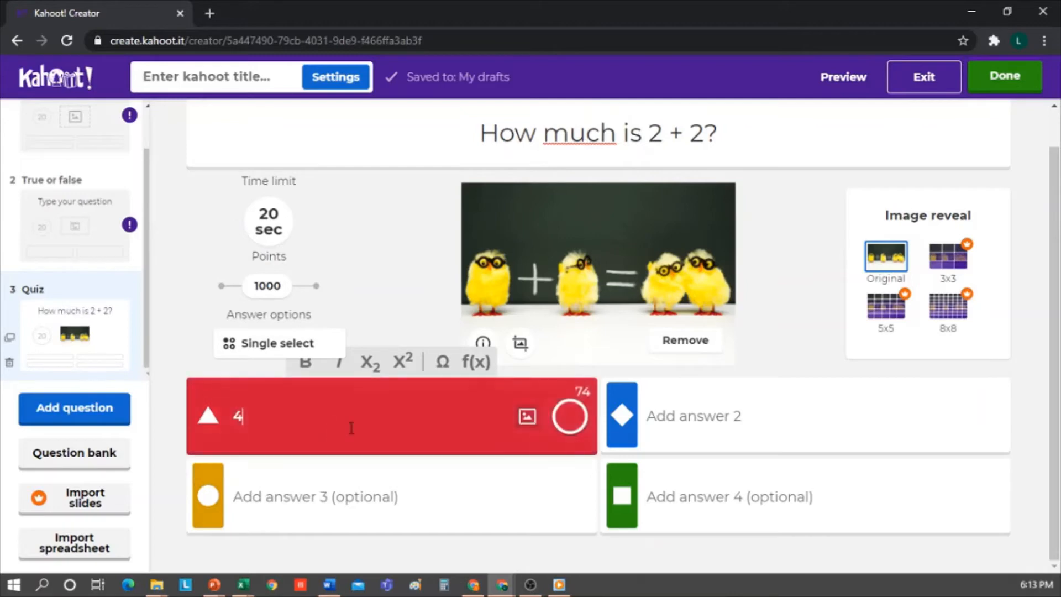
click(571, 417)
- Enter 6, 9 and 1 as the second, third and fourth answers
click(718, 416)
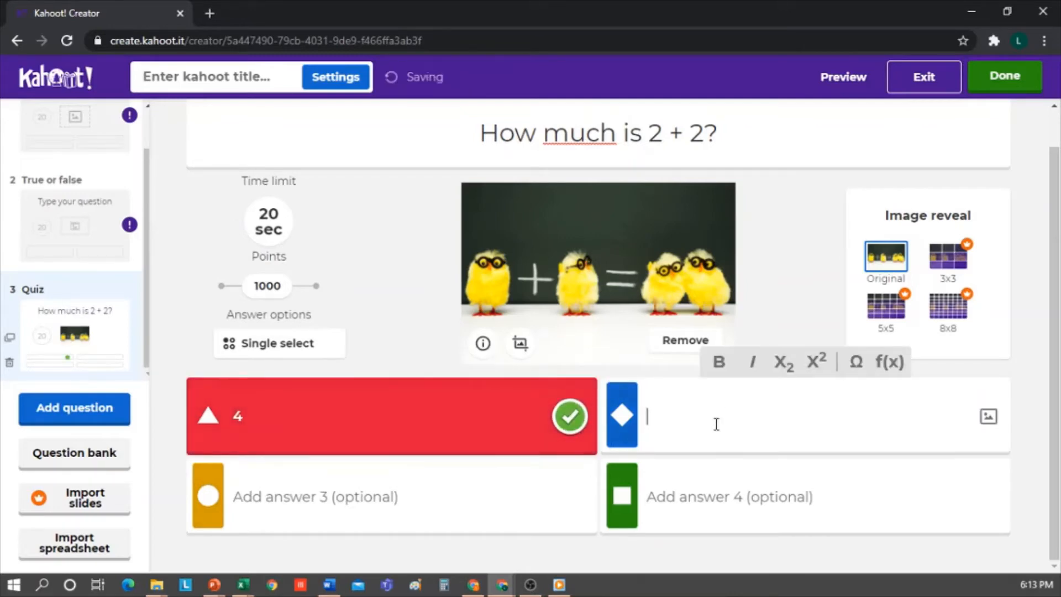
text(6)
click(372, 508)
text(9)
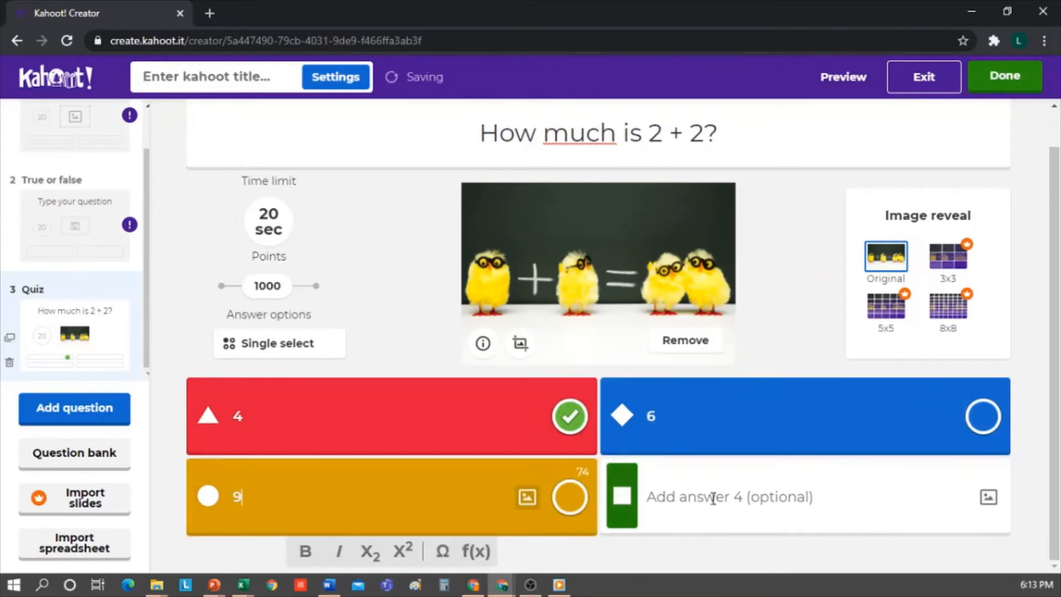
click(713, 498)
text(1)
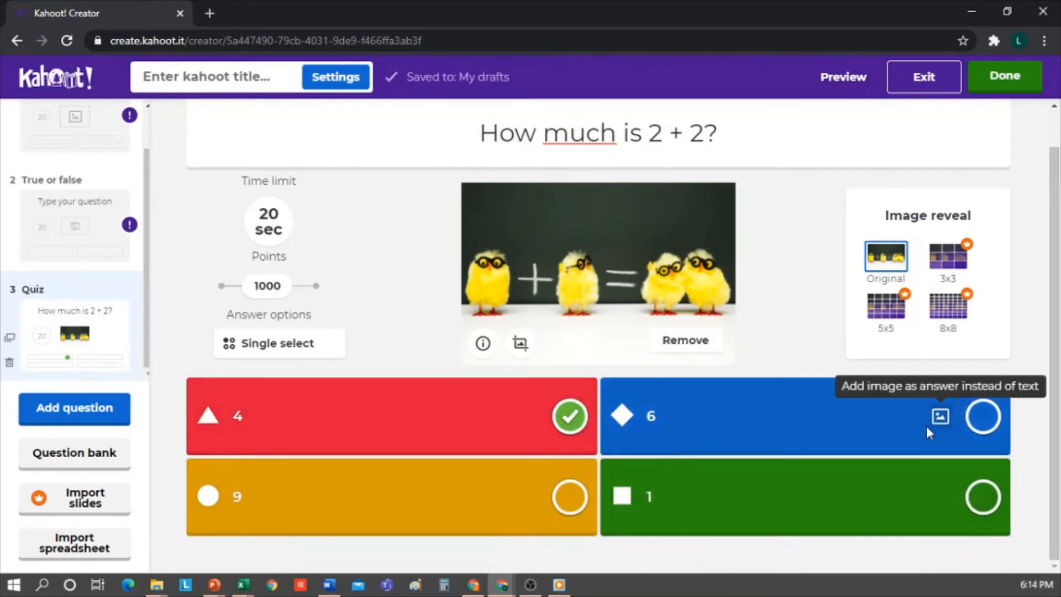
- View the image library available for using a picture as the fourth answer, without choosing an image
click(939, 499)
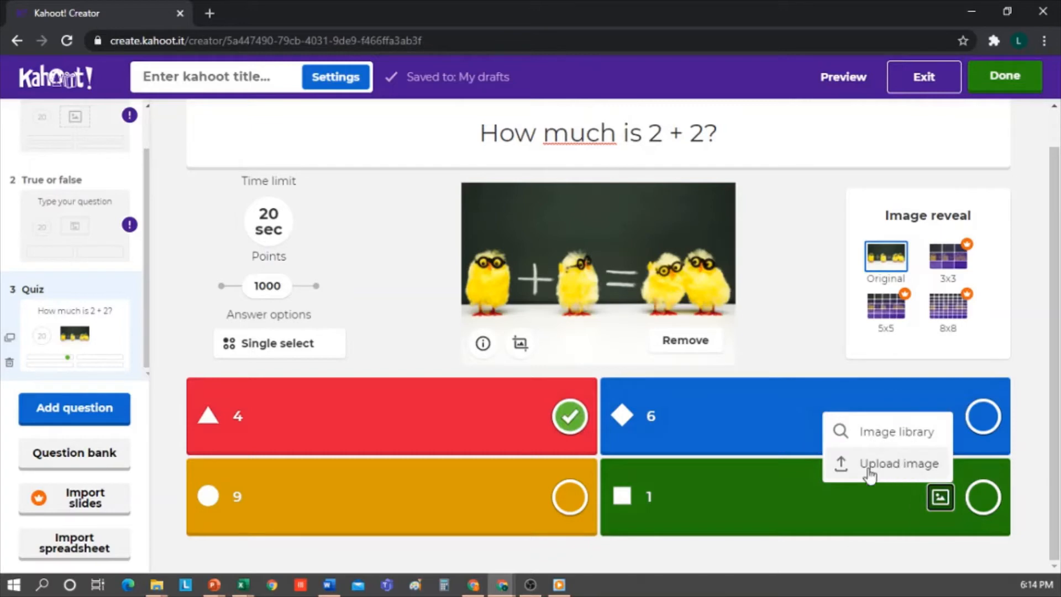
click(896, 436)
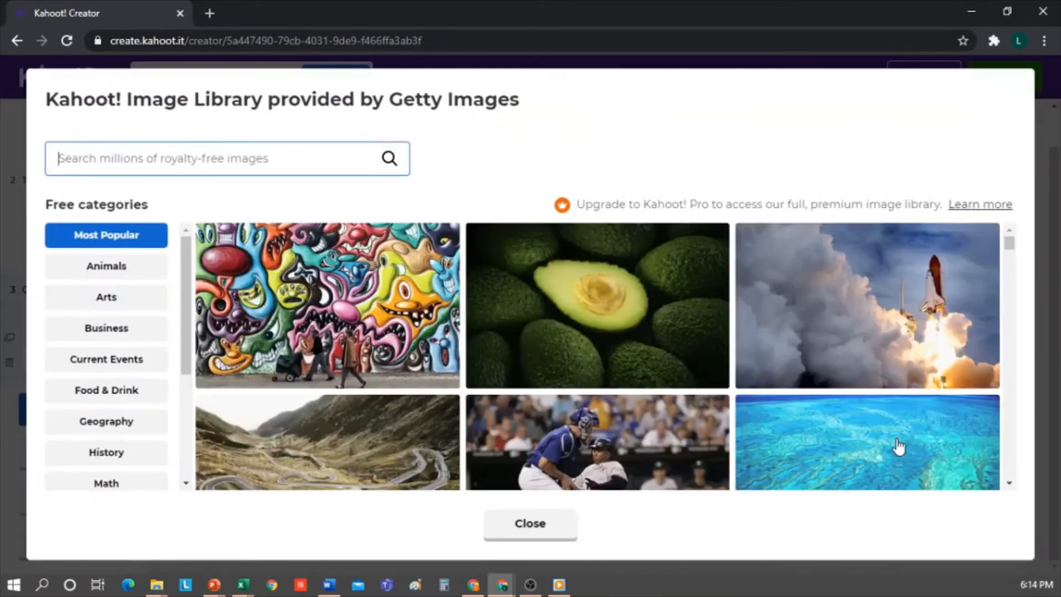
click(534, 524)
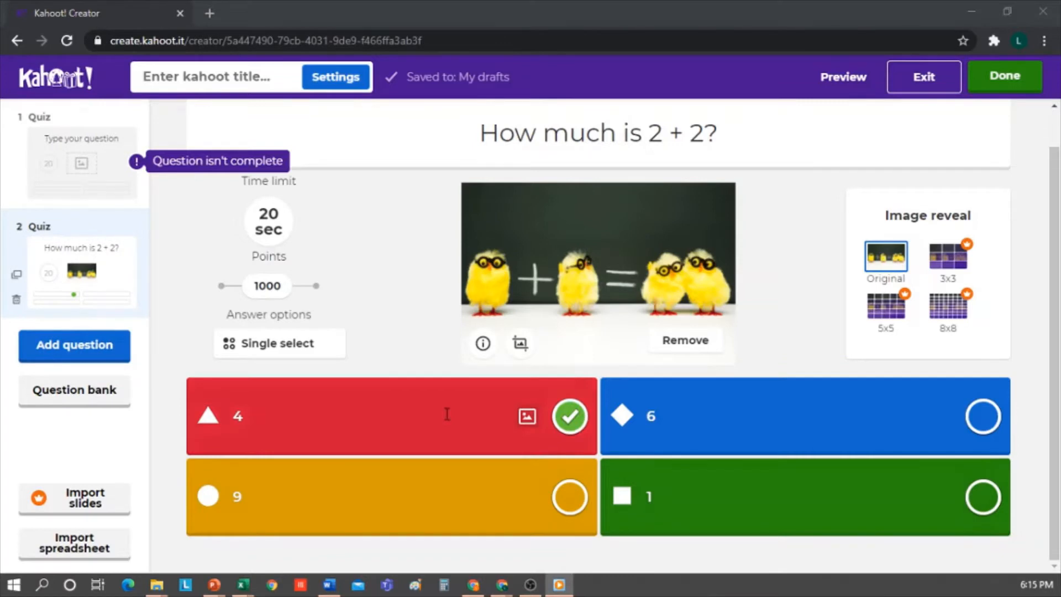
- Examine the options for importing a kahoot from a spreadsheet, without importing a file
click(75, 546)
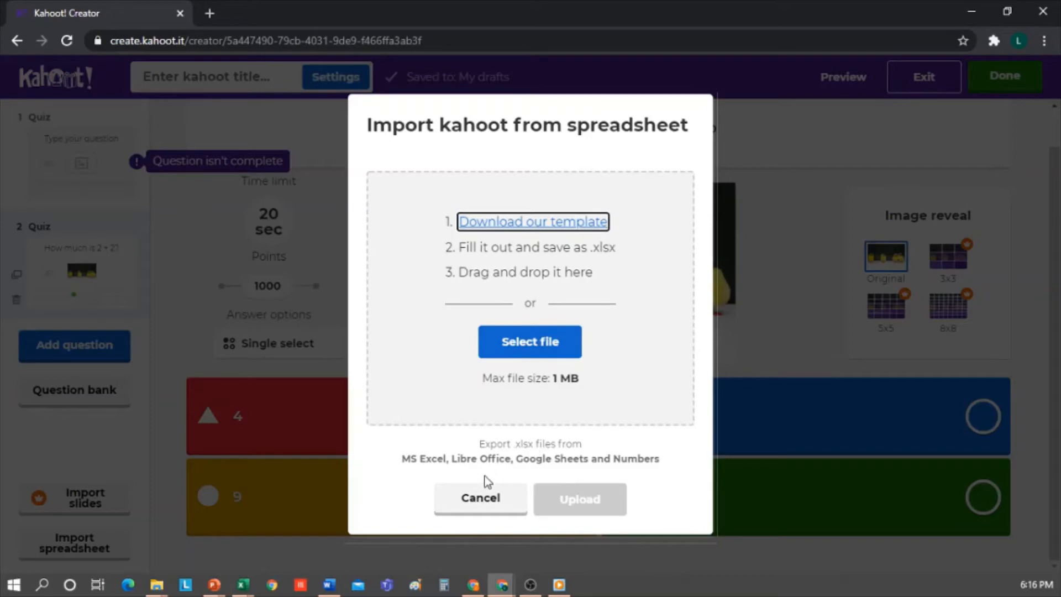
click(481, 500)
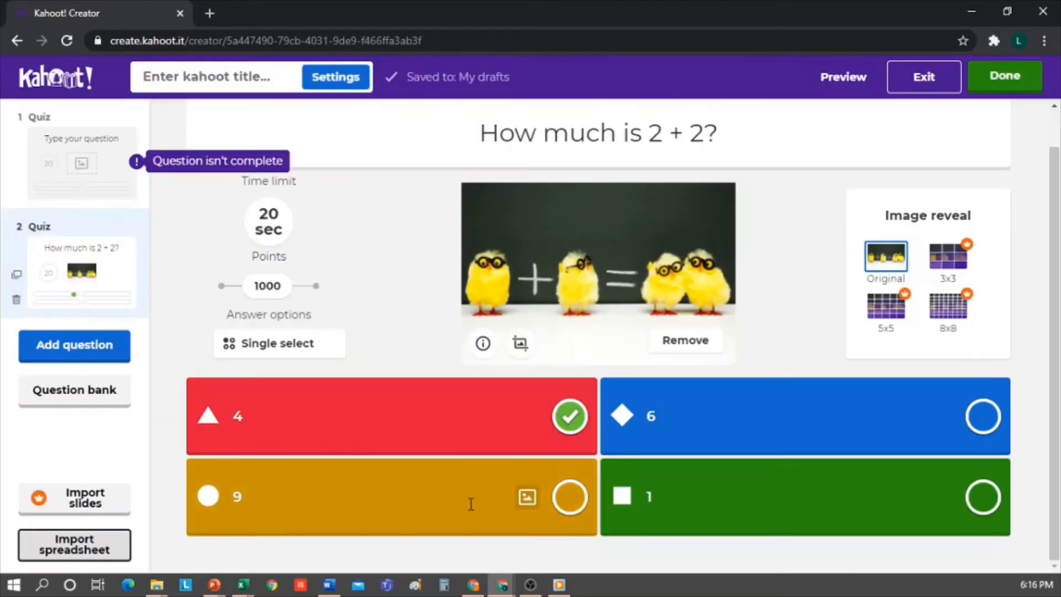
- Search the question bank for "The scream" and add the quiz question "Who painted The Scream ?" to the kahoot
click(78, 398)
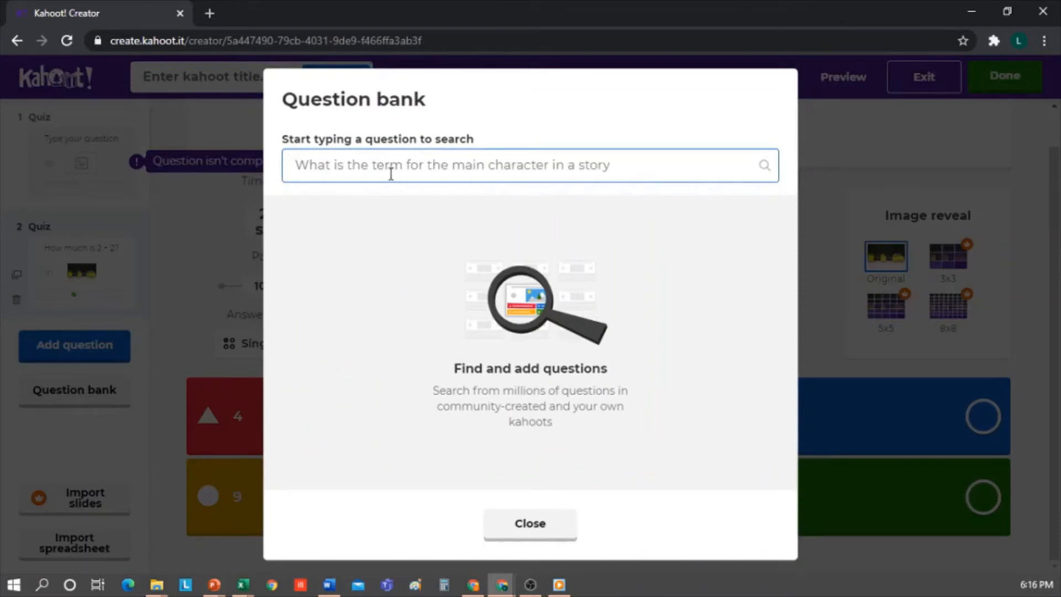
click(443, 172)
text(The )
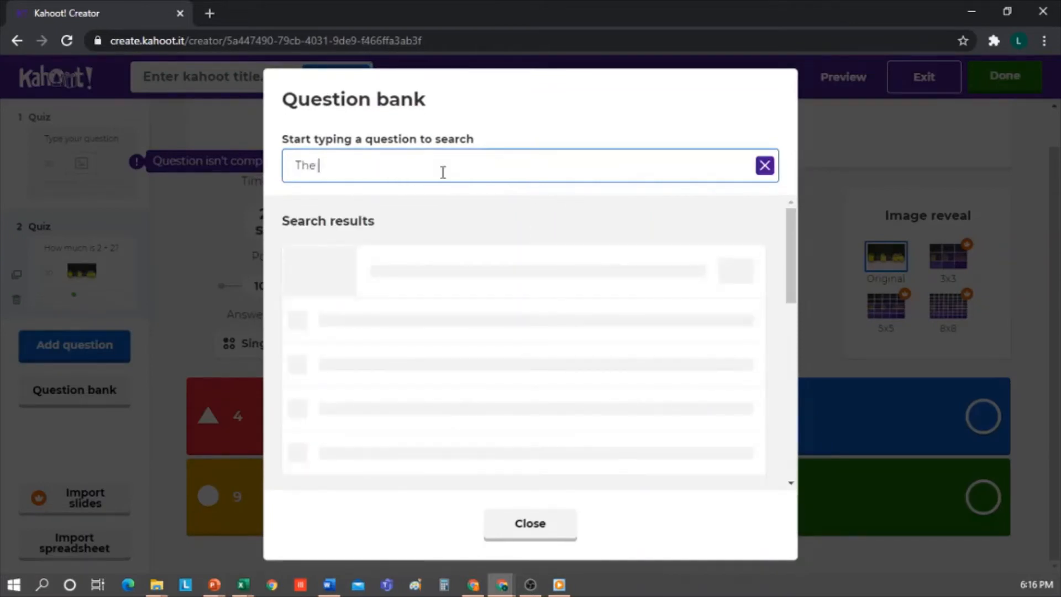
text(scream)
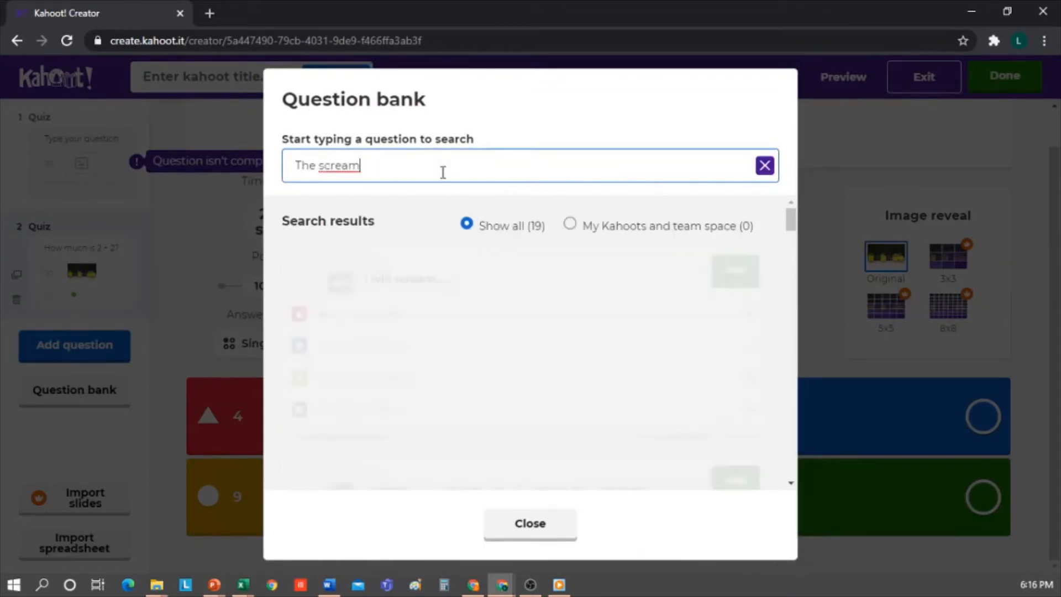
scroll(505, 313, down, 8)
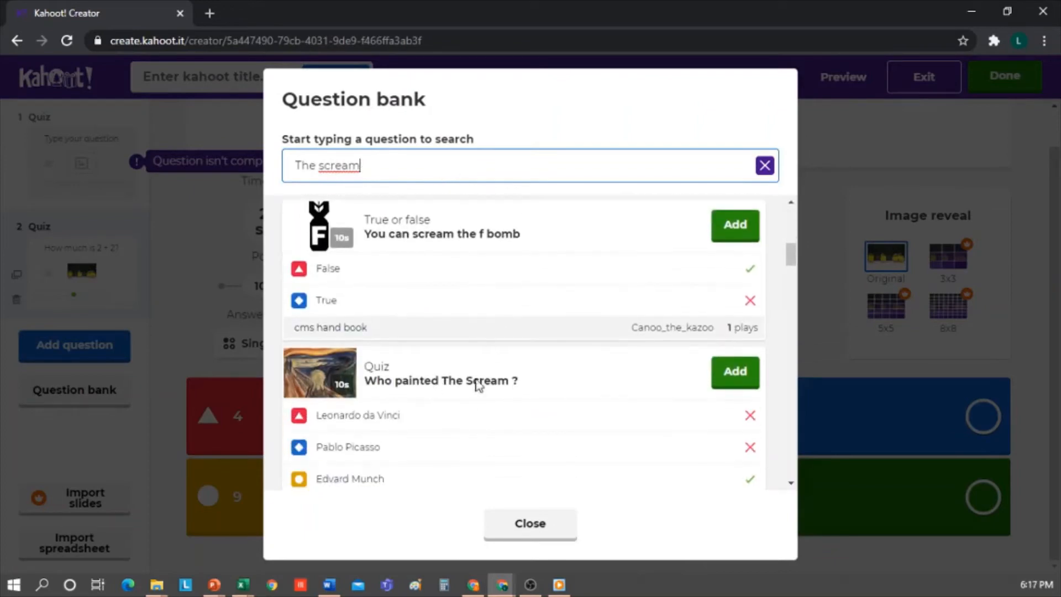
click(735, 377)
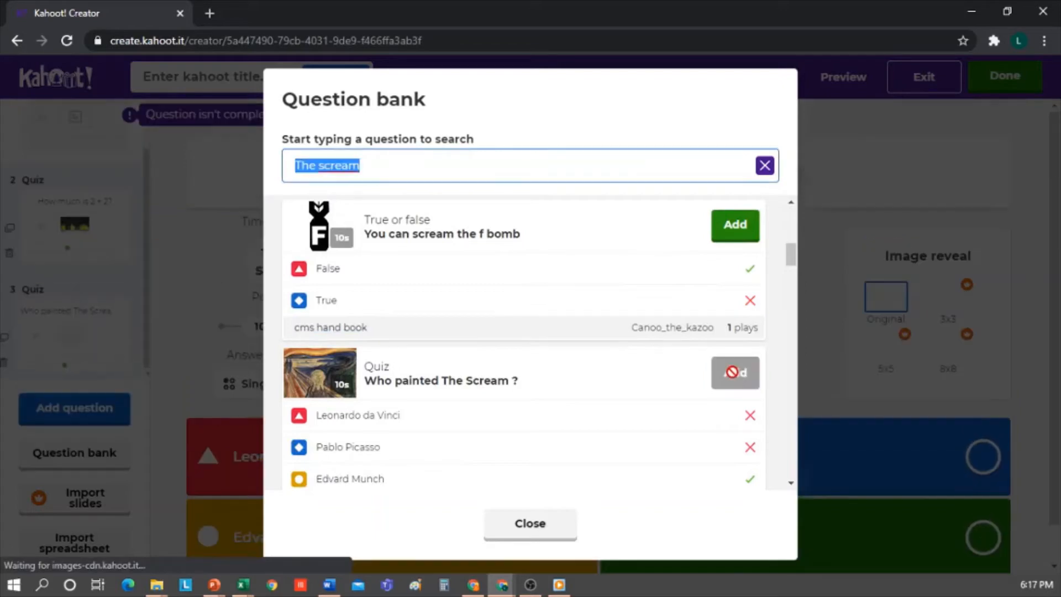
click(533, 536)
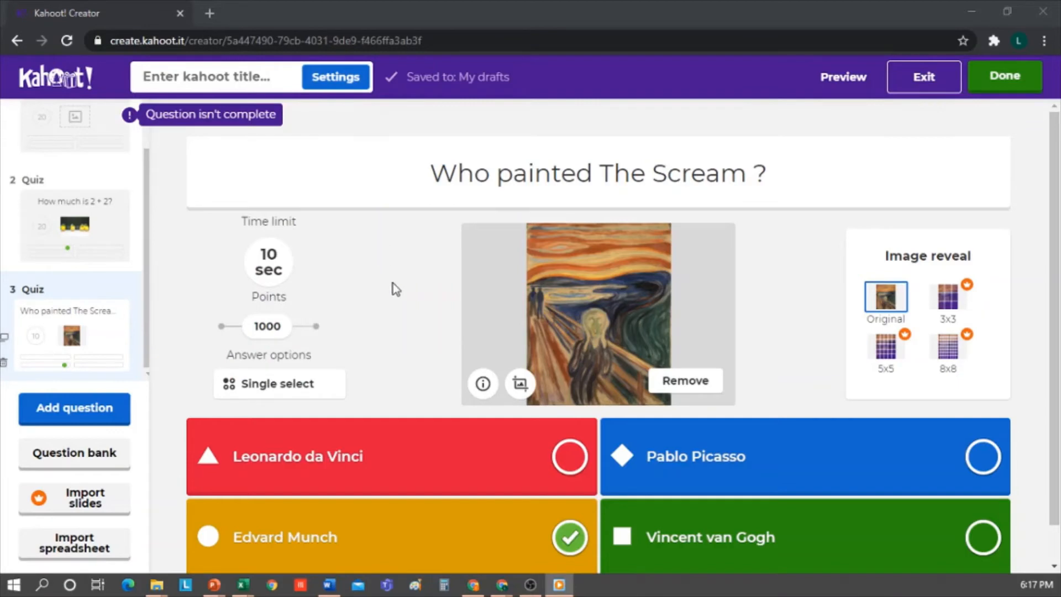
- Set the kahoot's title to "General Knowledge" in its settings, leaving the description empty
click(354, 77)
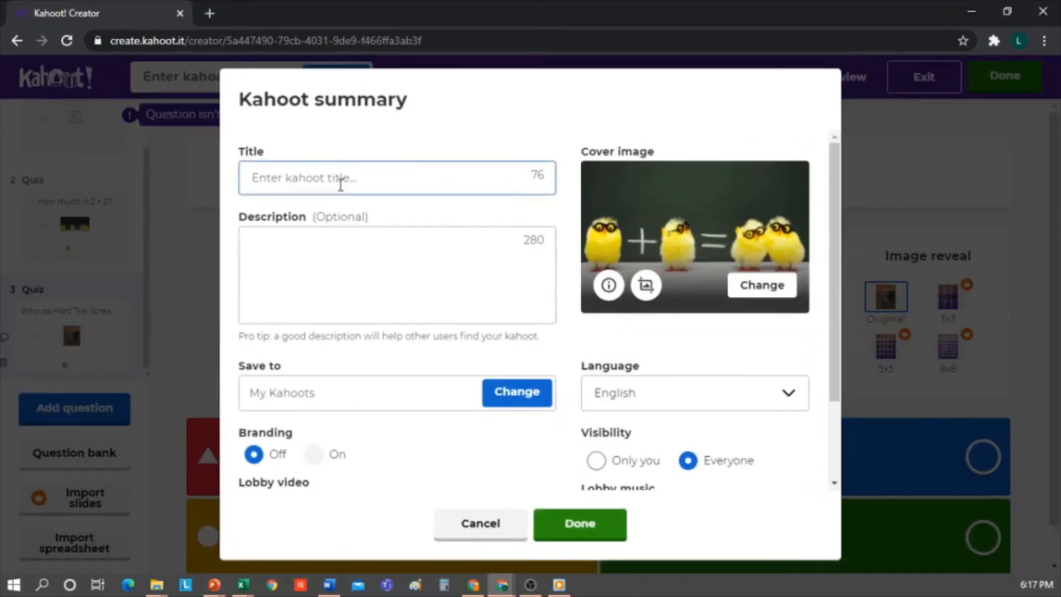
text(General Knowledge)
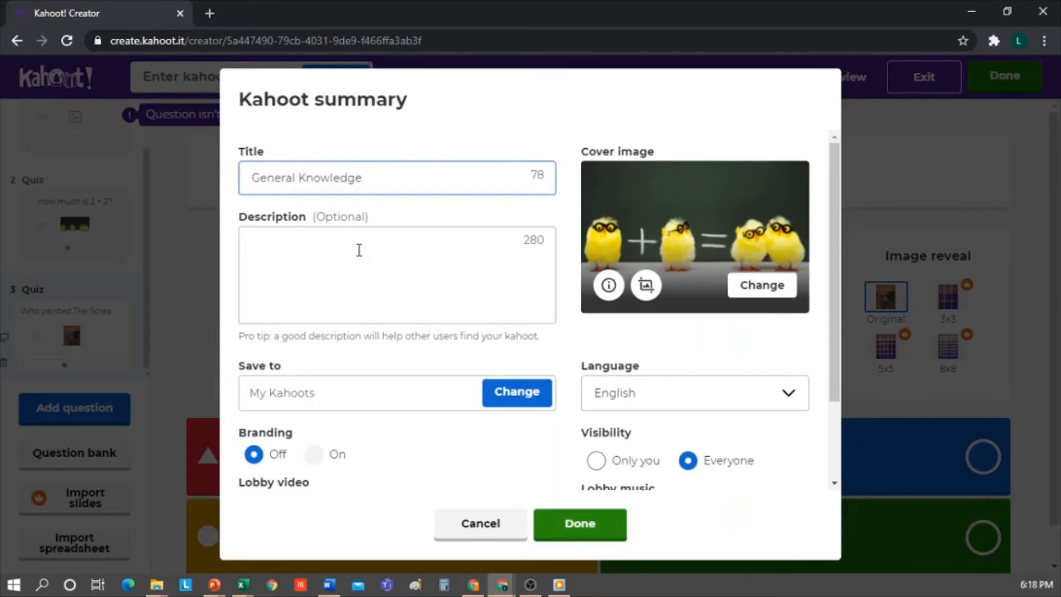
click(289, 286)
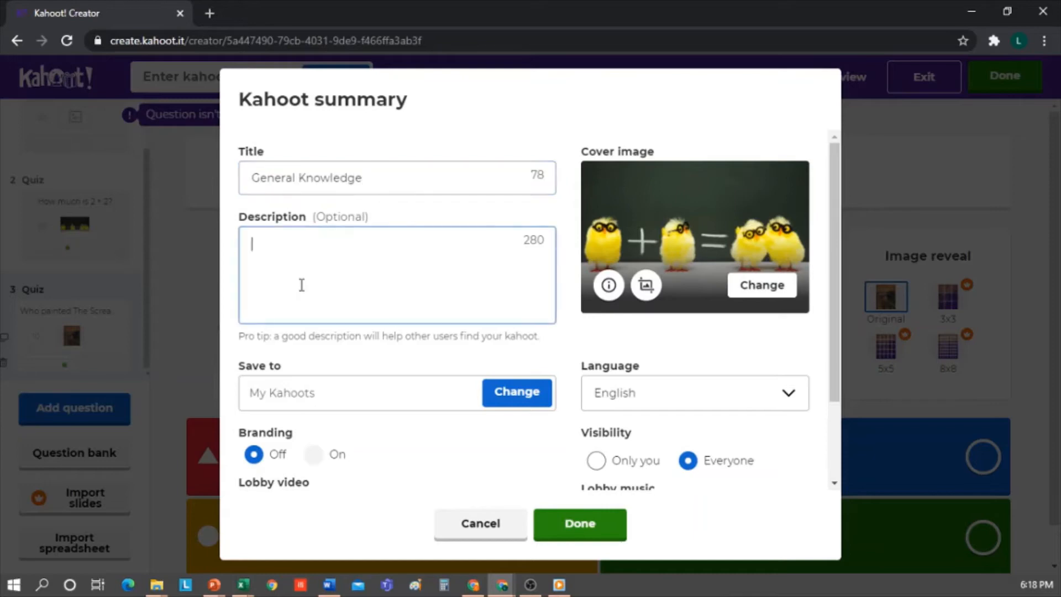
- Look through the available save locations for the kahoot without choosing a different one
click(506, 395)
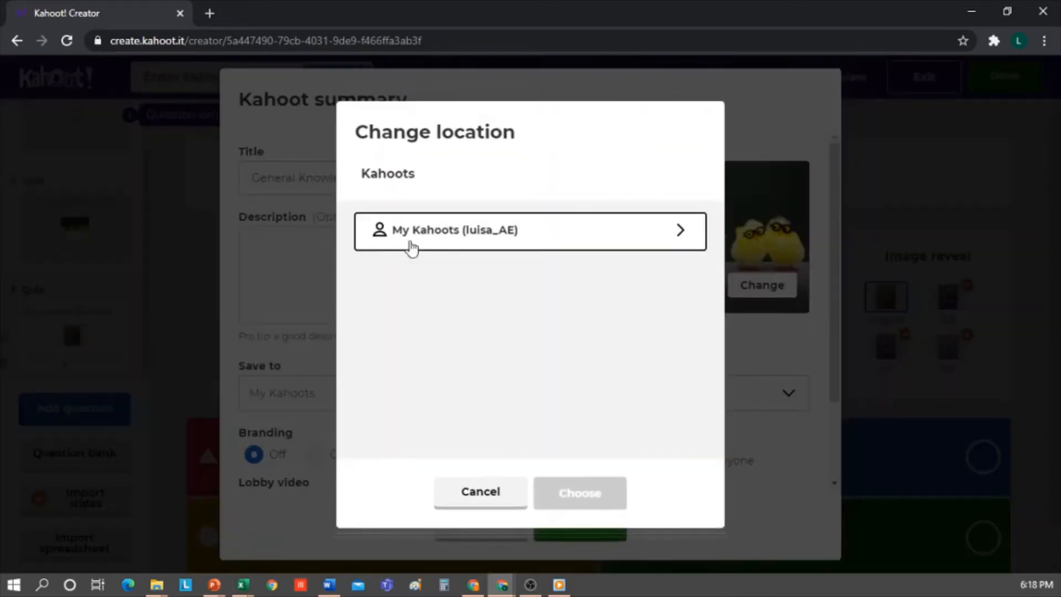
click(678, 241)
click(484, 495)
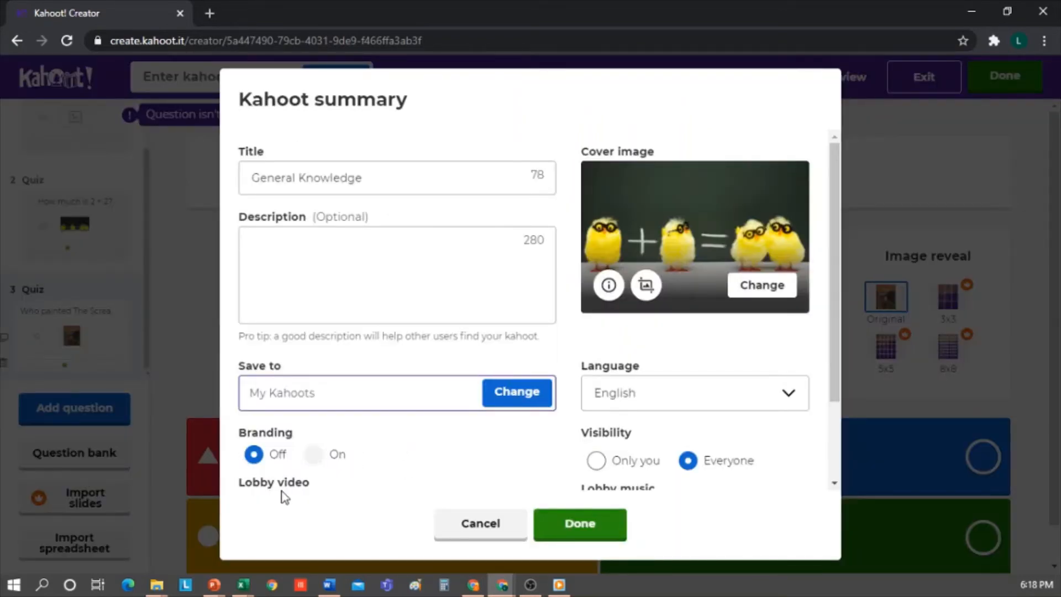
- Review the language choices, switch the kahoot's visibility to Only you and set it back to Everyone
scroll(666, 467, down, 2)
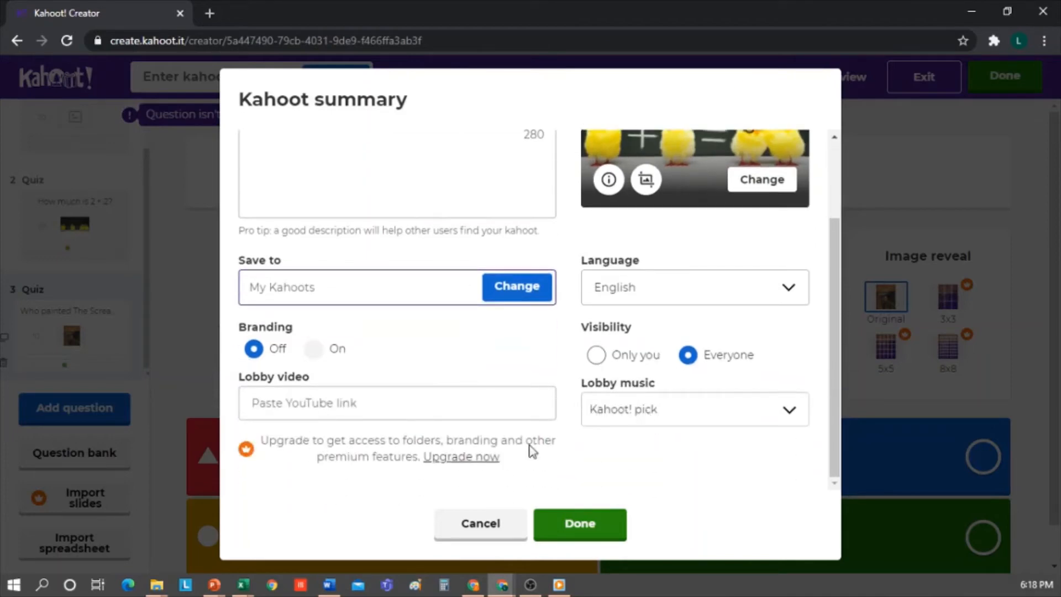
click(718, 294)
click(717, 294)
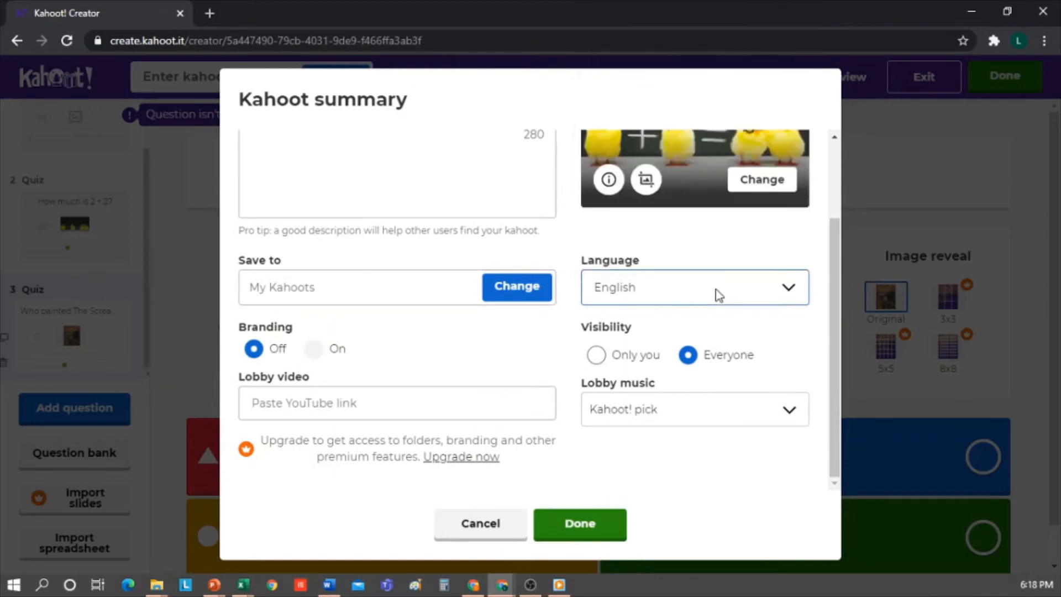
click(597, 355)
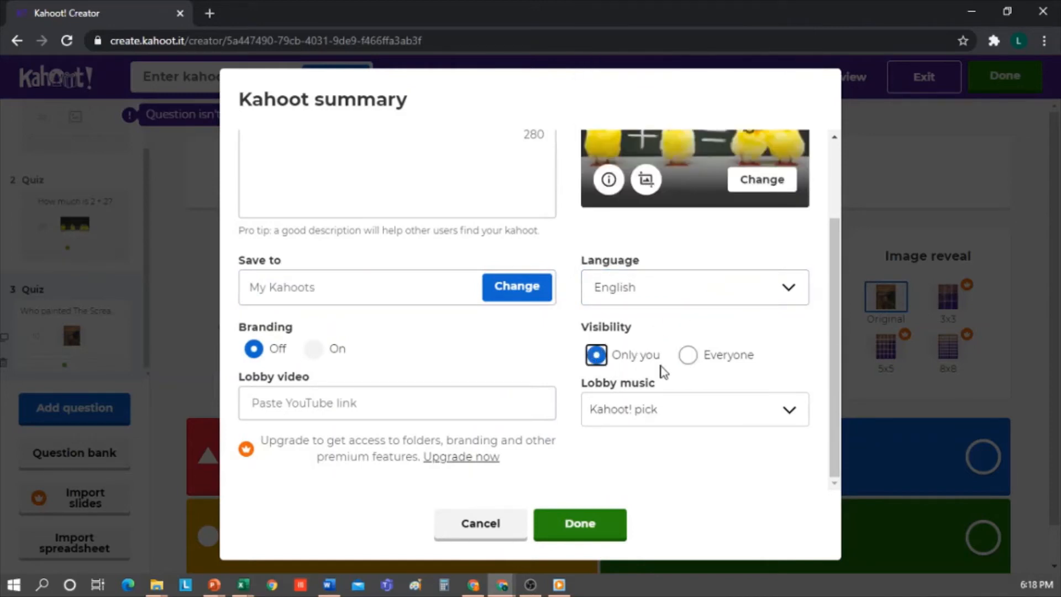
click(688, 358)
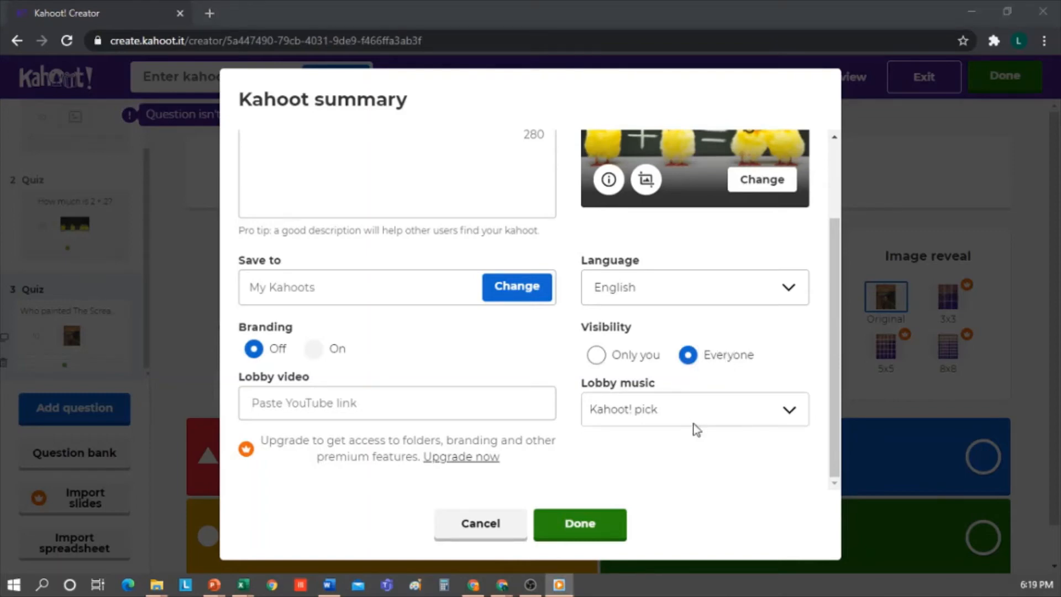
- Review the lobby music choices in the kahoot settings, keeping Kahoot! pick
scroll(706, 293, up, 1)
scroll(711, 303, up, 2)
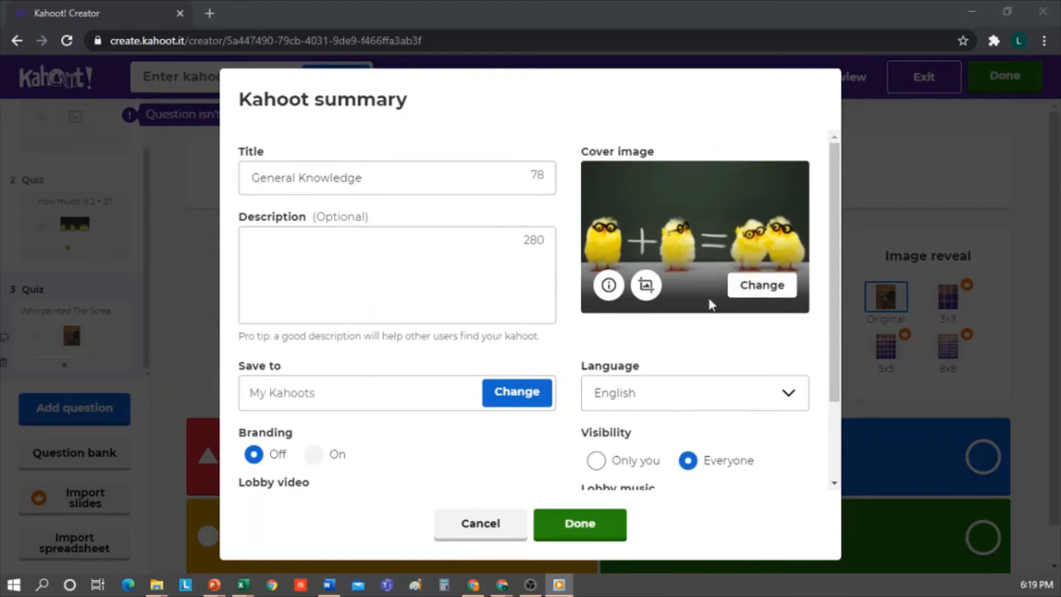
scroll(687, 412, down, 2)
click(697, 425)
click(701, 417)
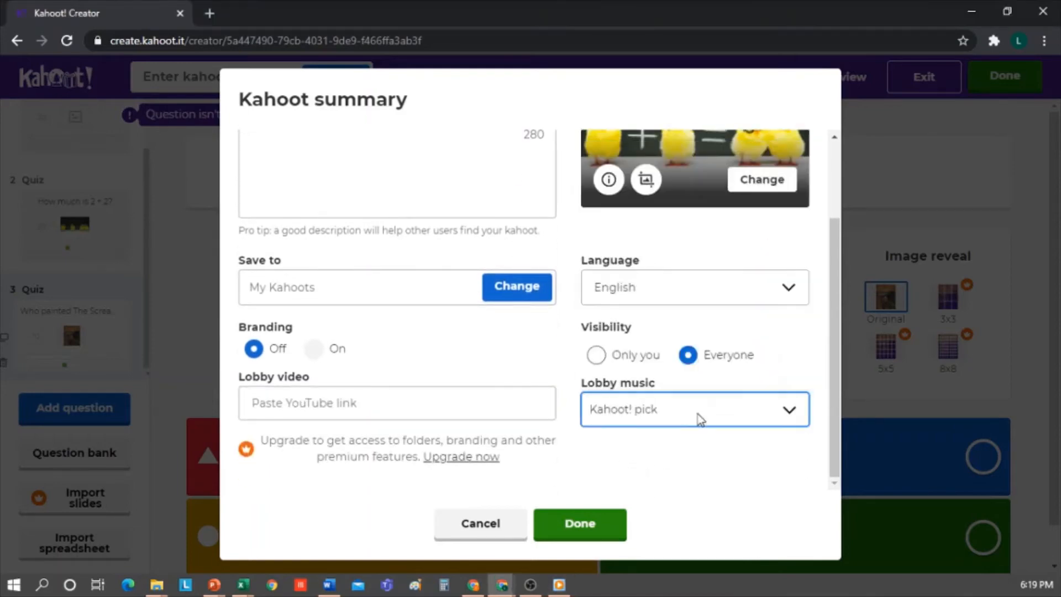
- Replace the cover image with the Most Popular library picture of a tree dissolving into flying birds
scroll(700, 415, up, 2)
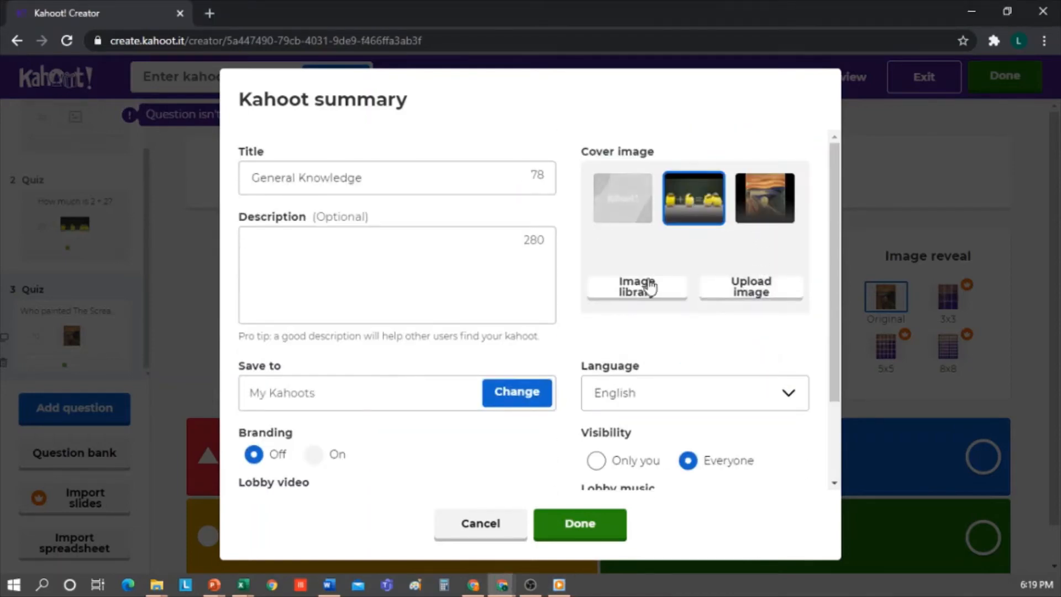
click(639, 293)
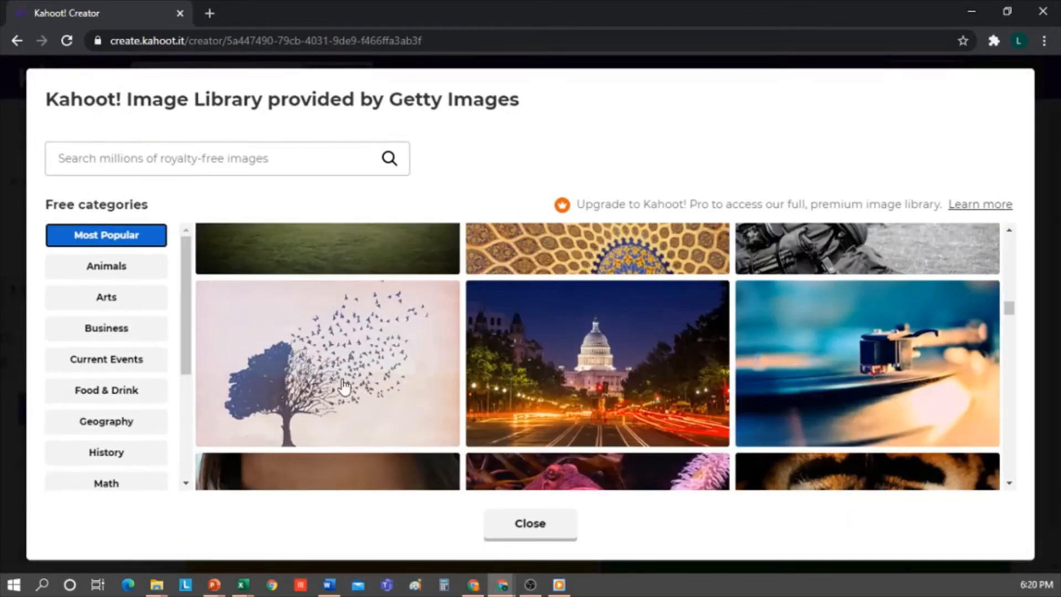
click(421, 402)
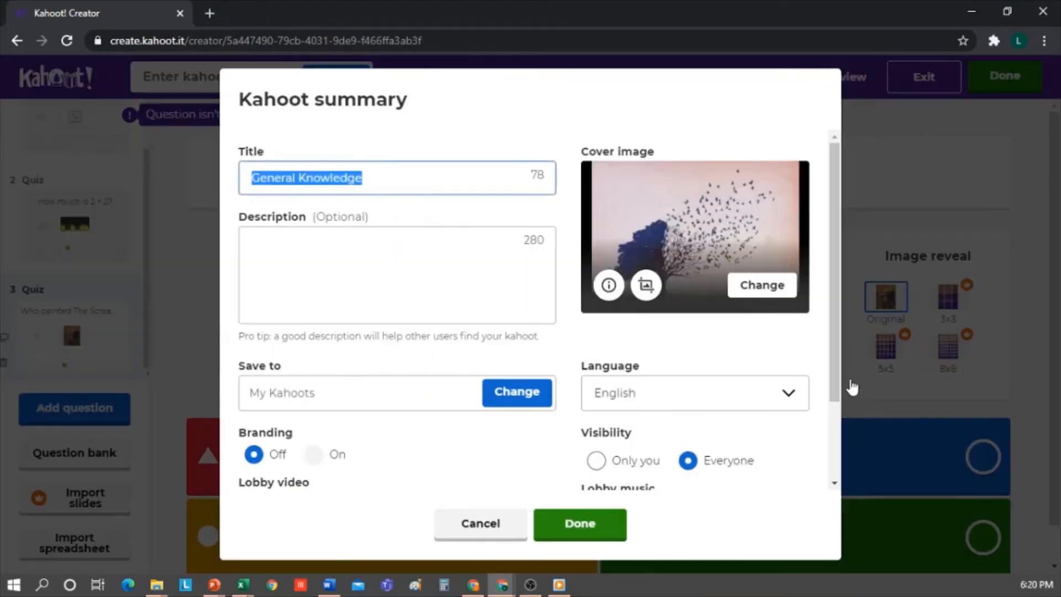
- Save the kahoot summary settings and delete the incomplete first question from the quiz
scroll(687, 468, down, 2)
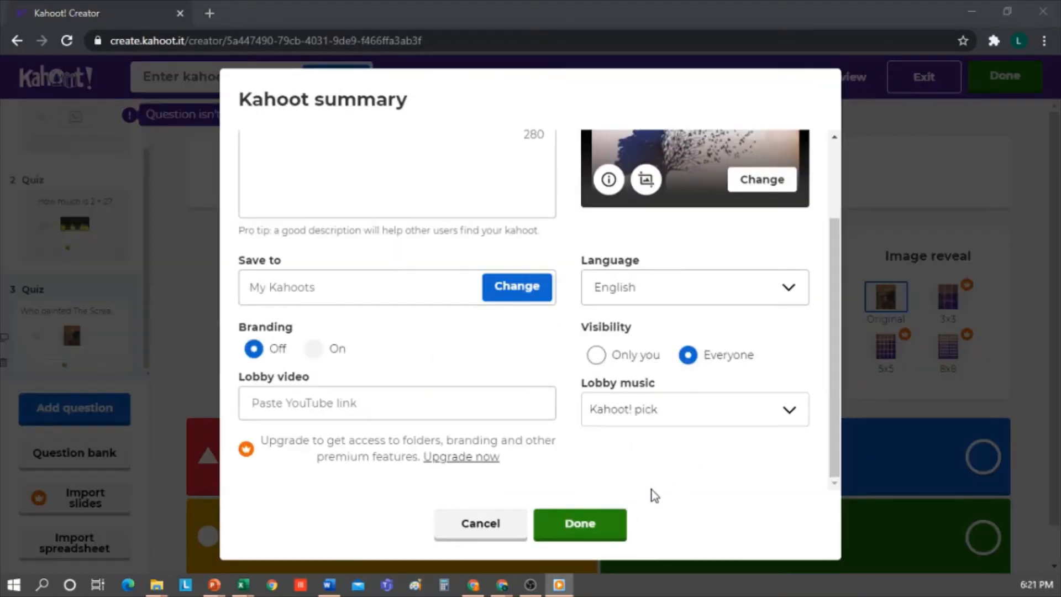
click(572, 532)
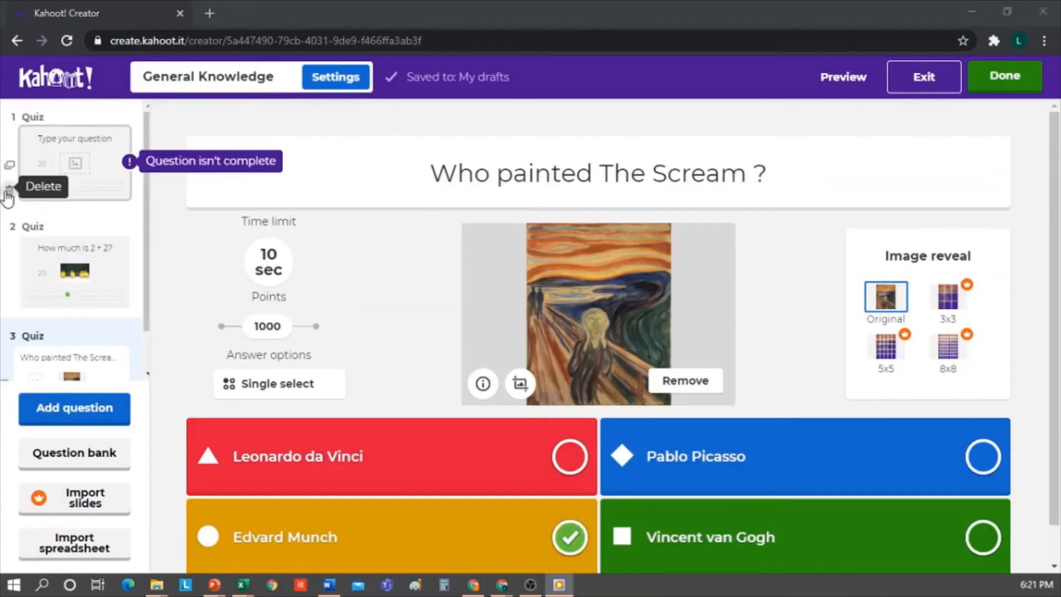
click(10, 190)
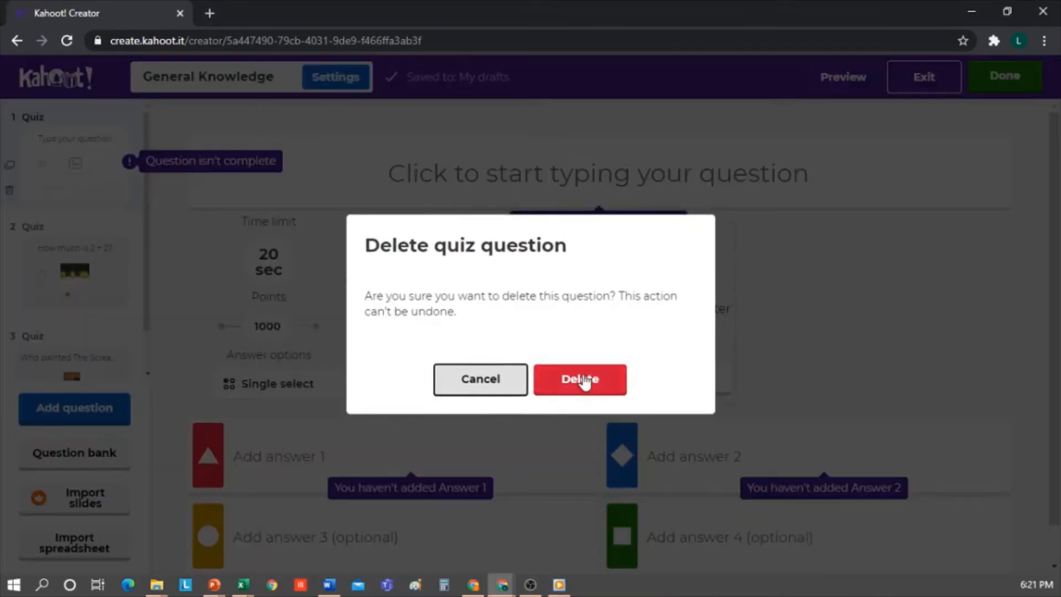
click(584, 379)
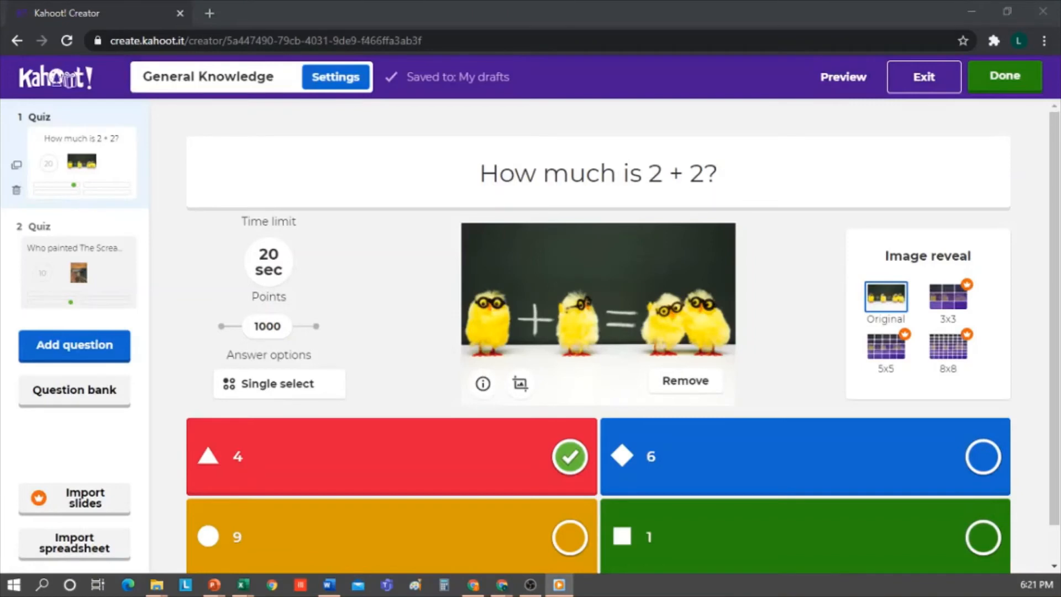
- Finish the General Knowledge kahoot and close the follow-up suggestions to return to My Kahoots
click(999, 91)
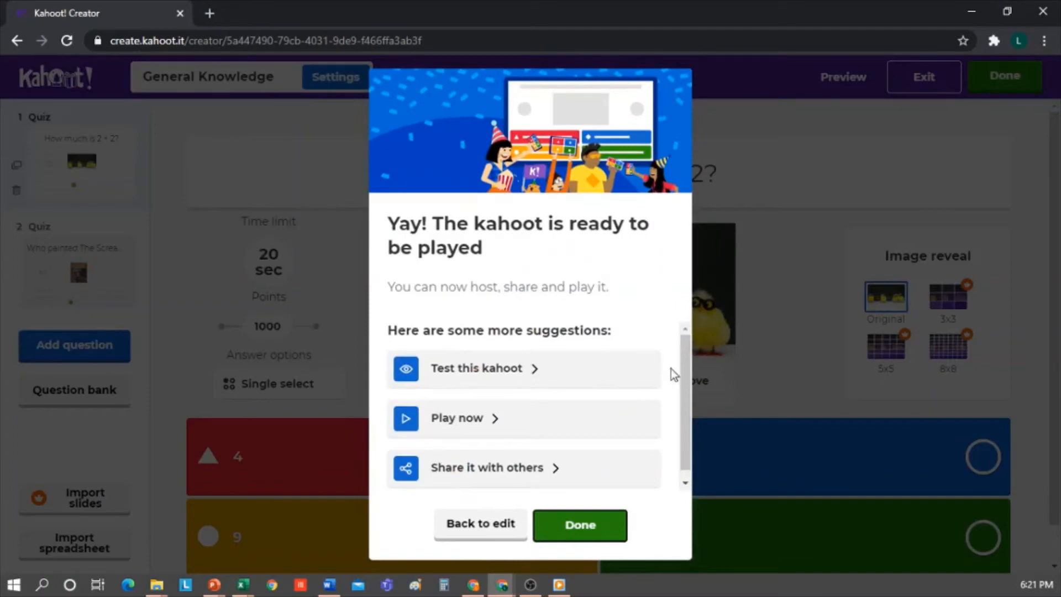
scroll(688, 351, down, 1)
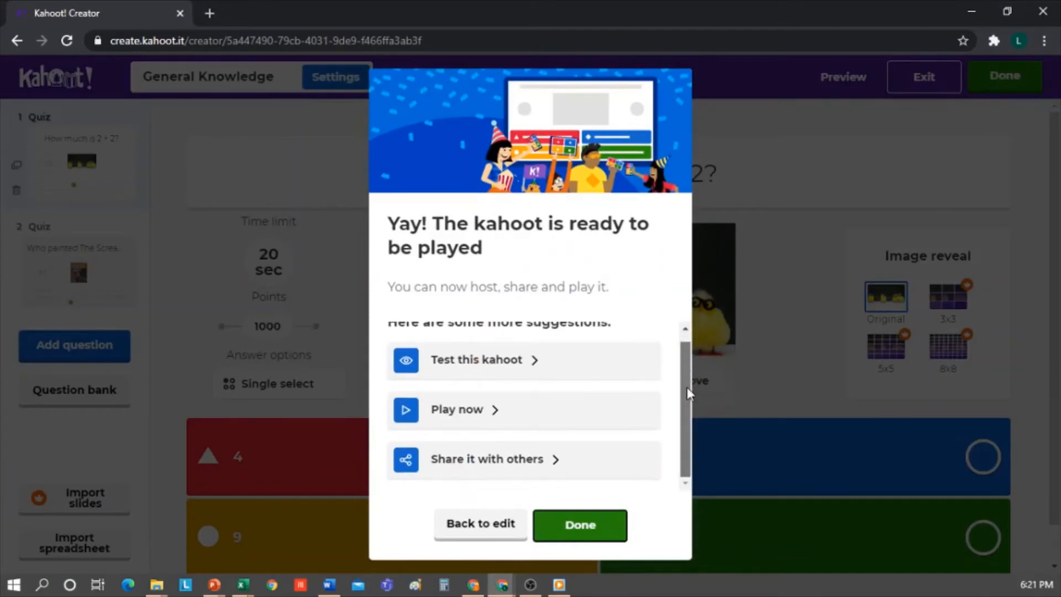
click(578, 528)
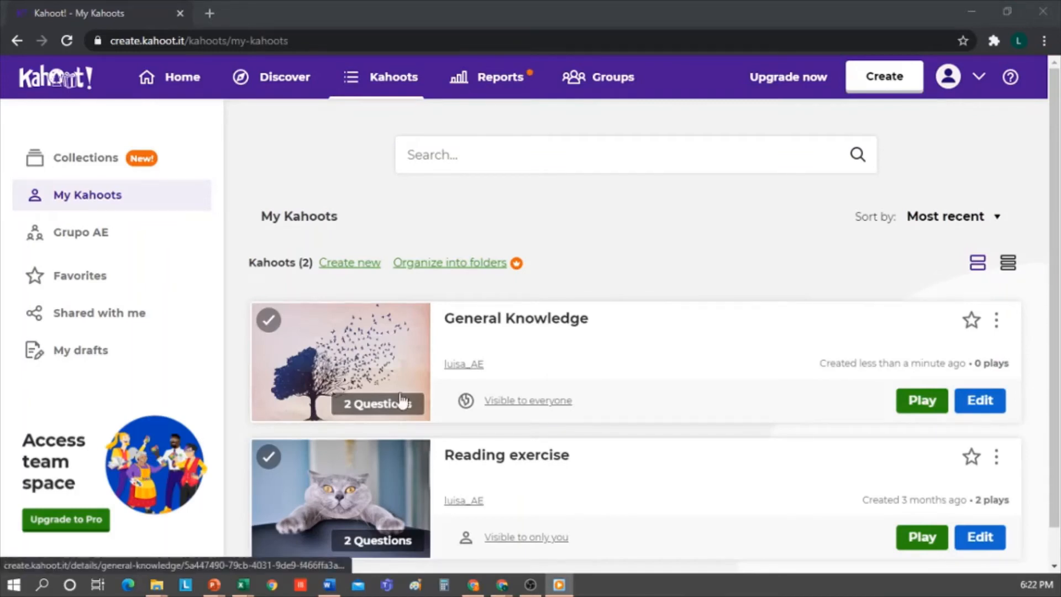
- Review the General Knowledge entry in My Kahoots, including its ways to play and its additional actions
scroll(739, 285, down, 1)
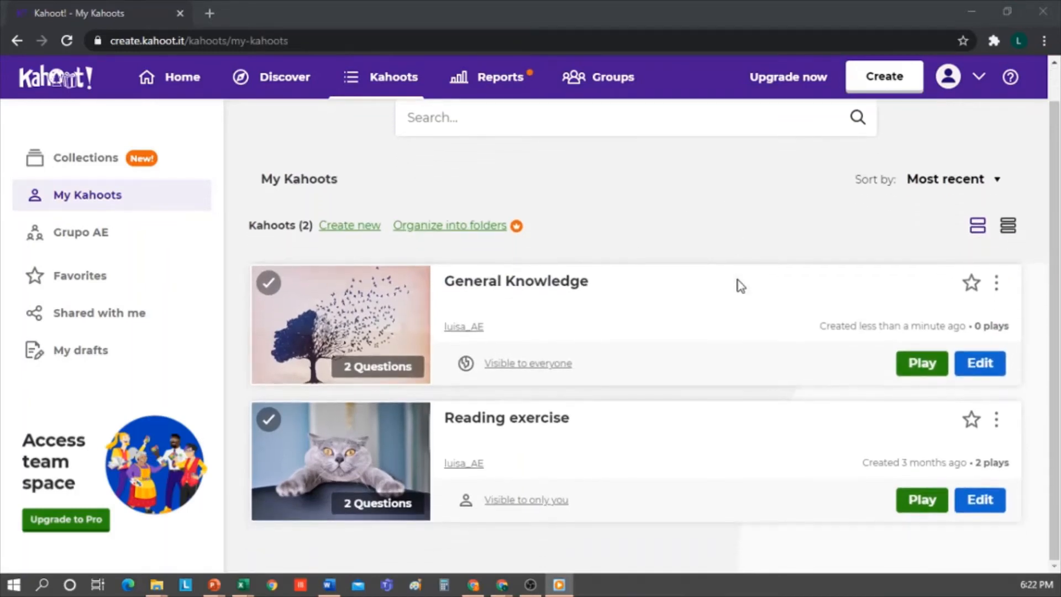
scroll(741, 287, up, 1)
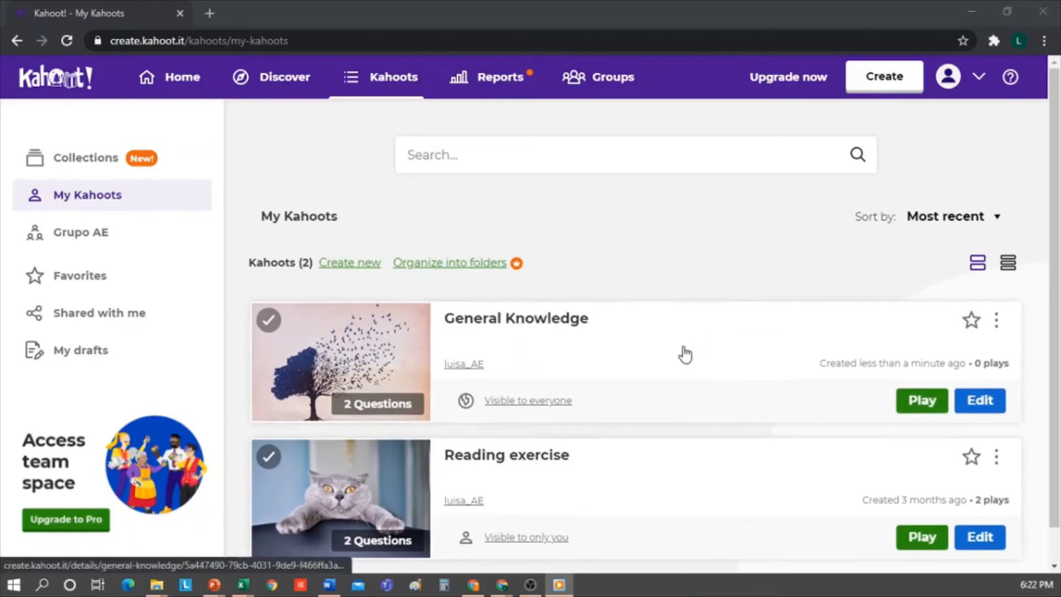
click(935, 398)
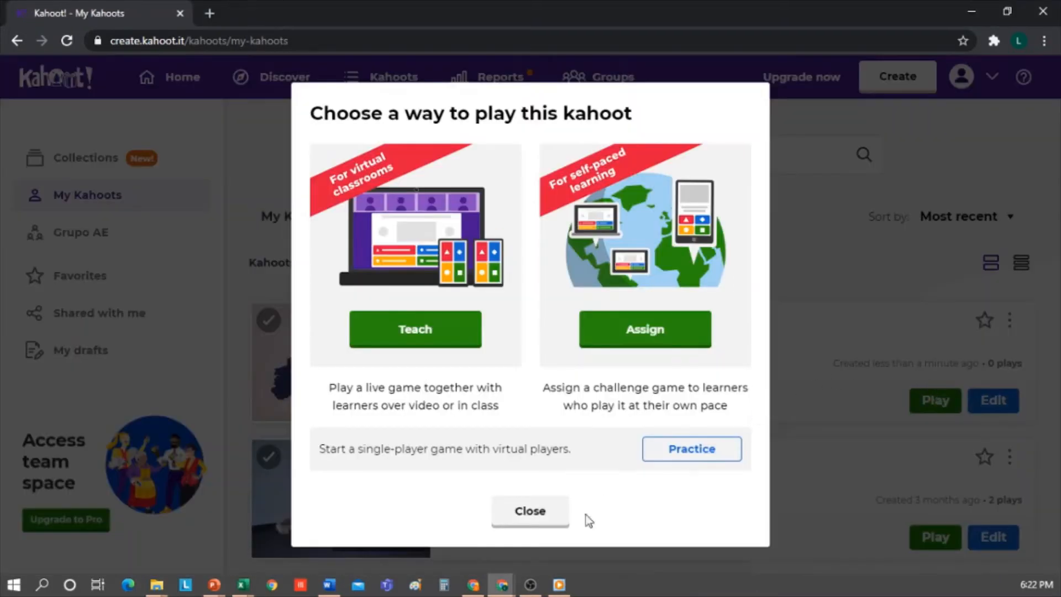
click(559, 508)
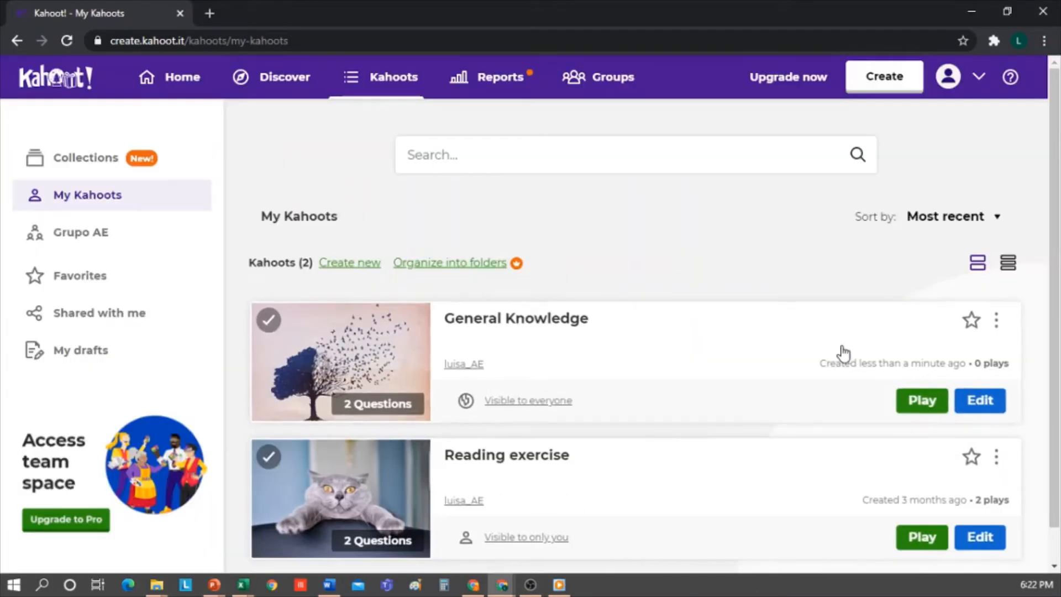
click(996, 332)
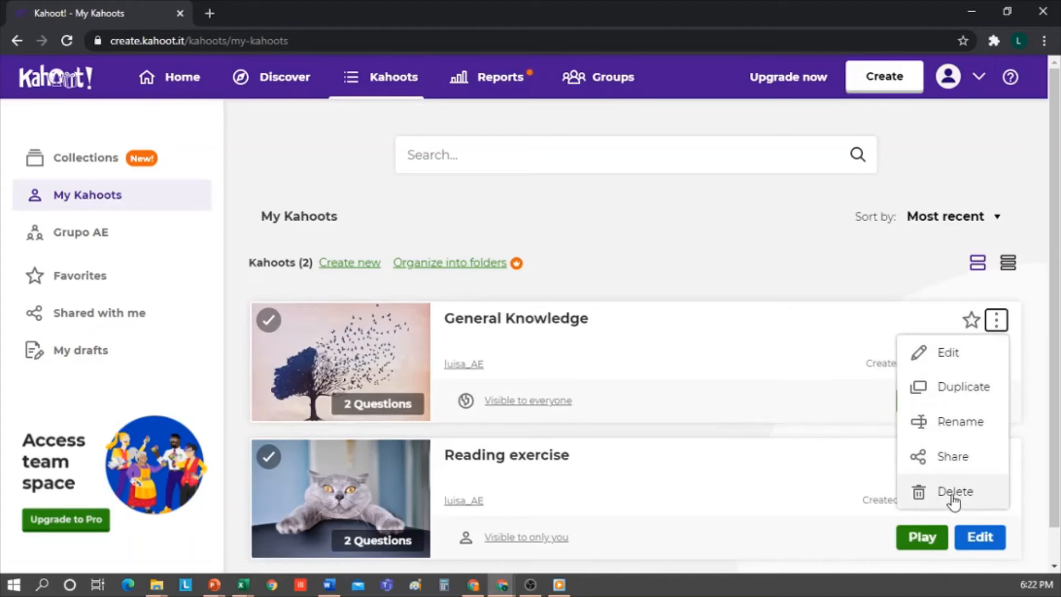
- Launch General Knowledge as a live Teach game and point out the play.kahoot.it part of the page address
click(919, 404)
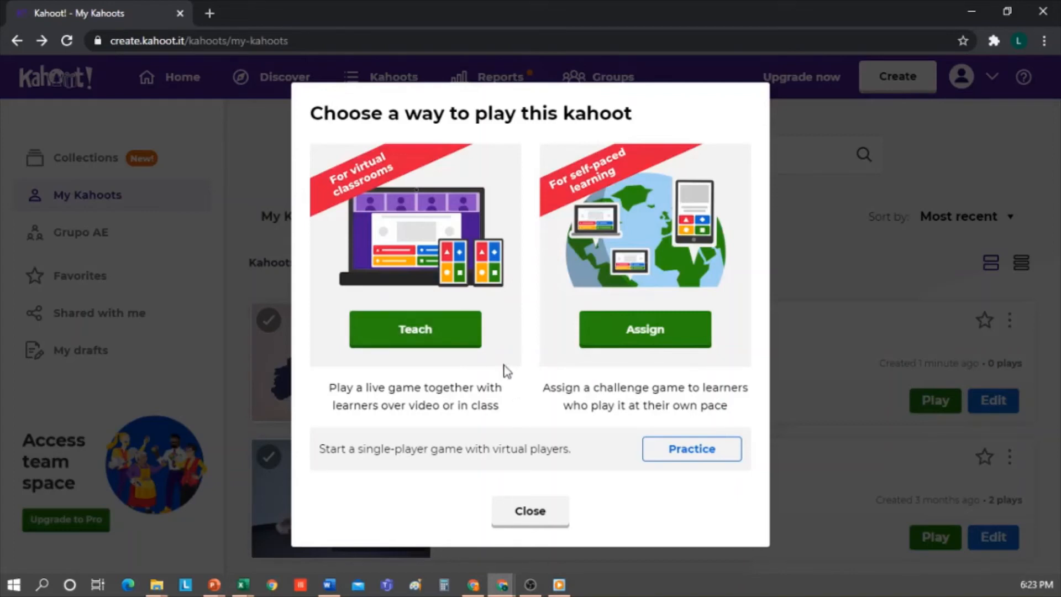
click(425, 335)
click(442, 335)
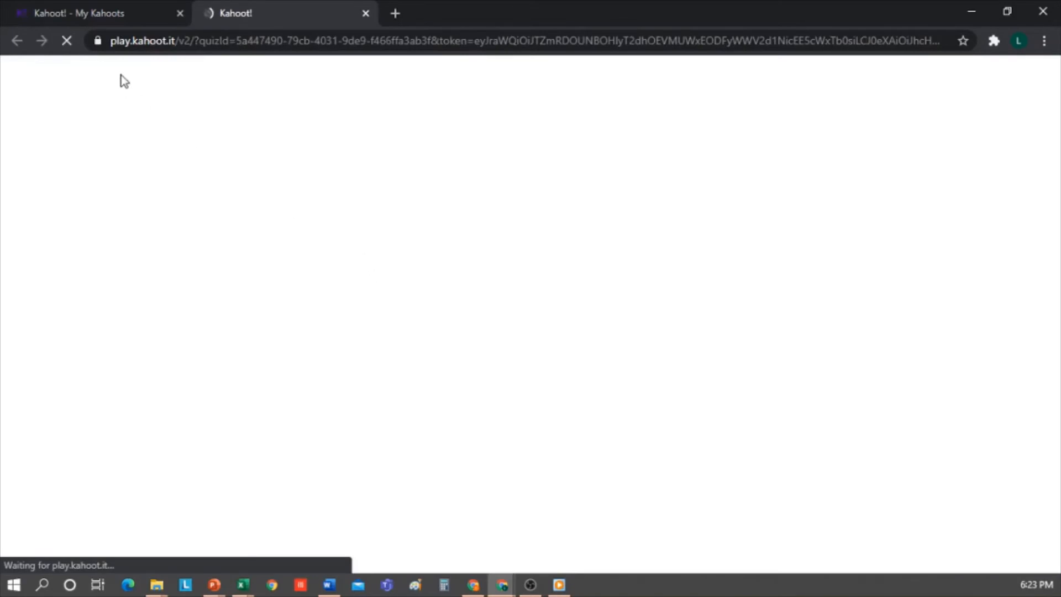
drag(111, 41, 170, 41)
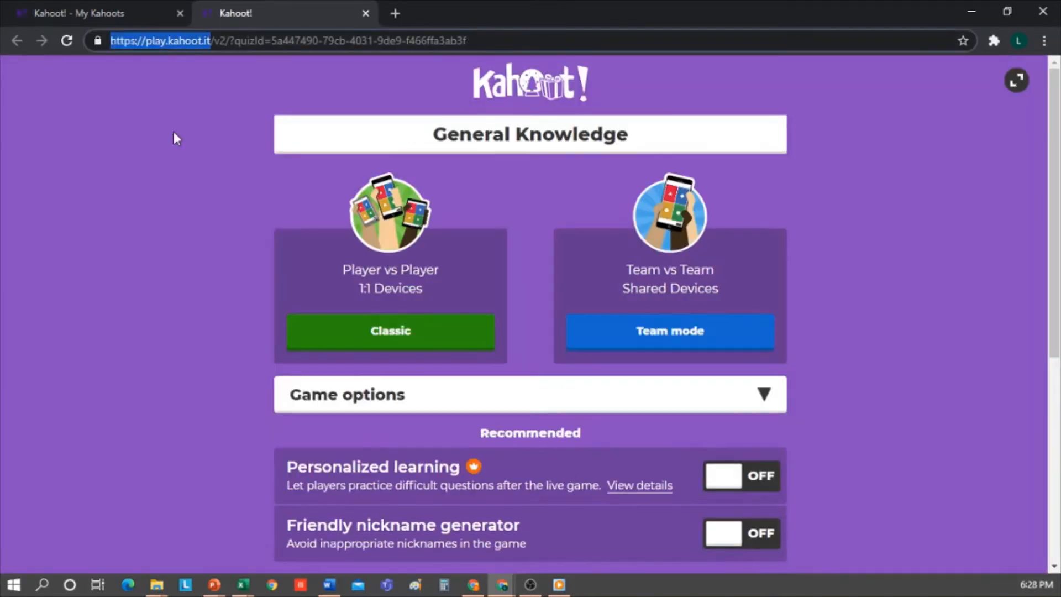
click(173, 131)
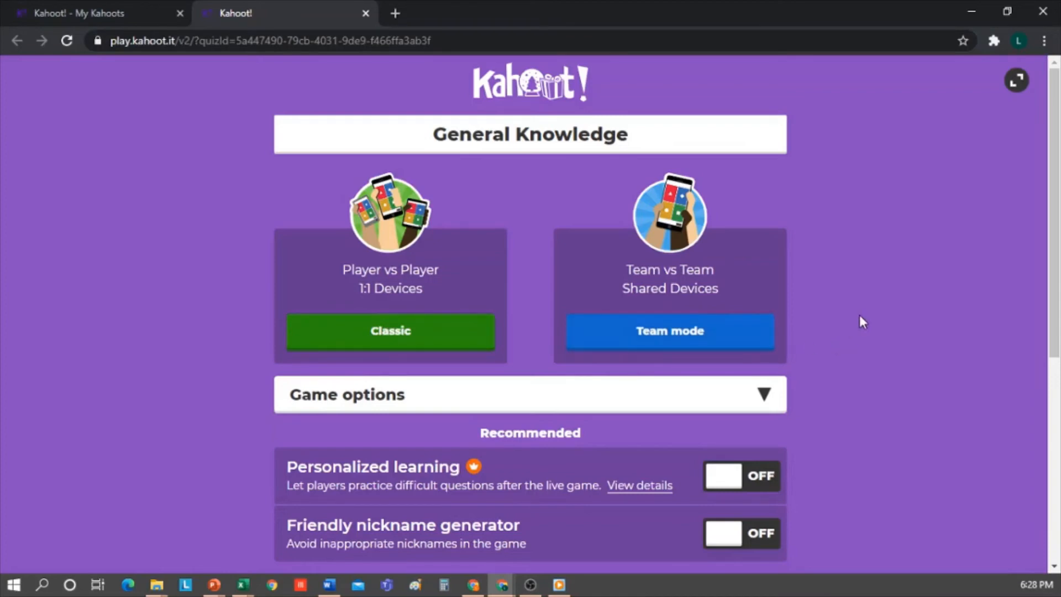
- Review the game options, decline the Personalized learning free trial and turn on Friendly nickname generator
scroll(947, 239, down, 4)
scroll(946, 238, up, 4)
scroll(830, 339, down, 4)
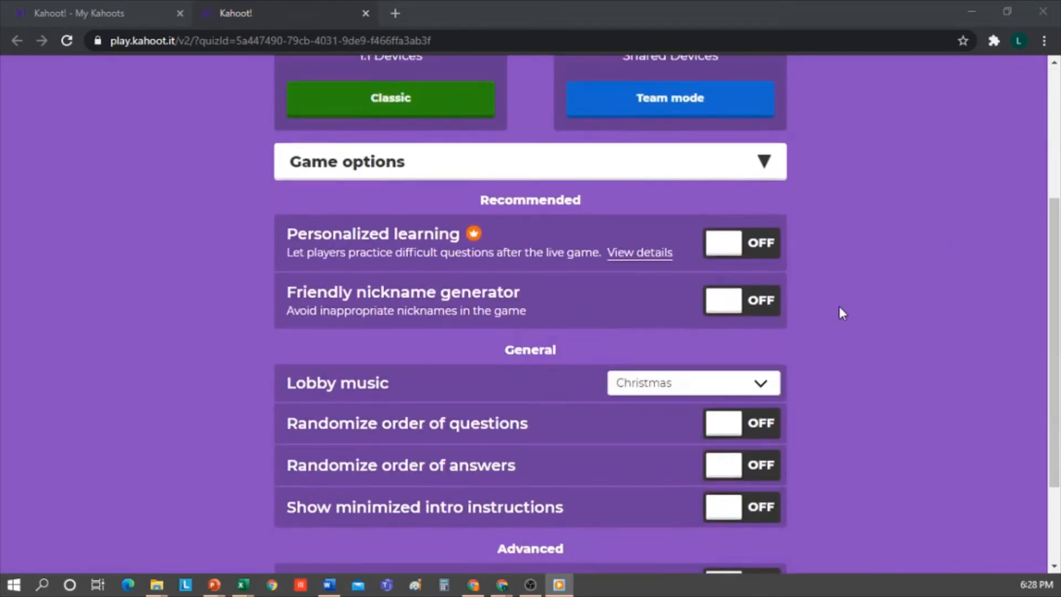
click(729, 247)
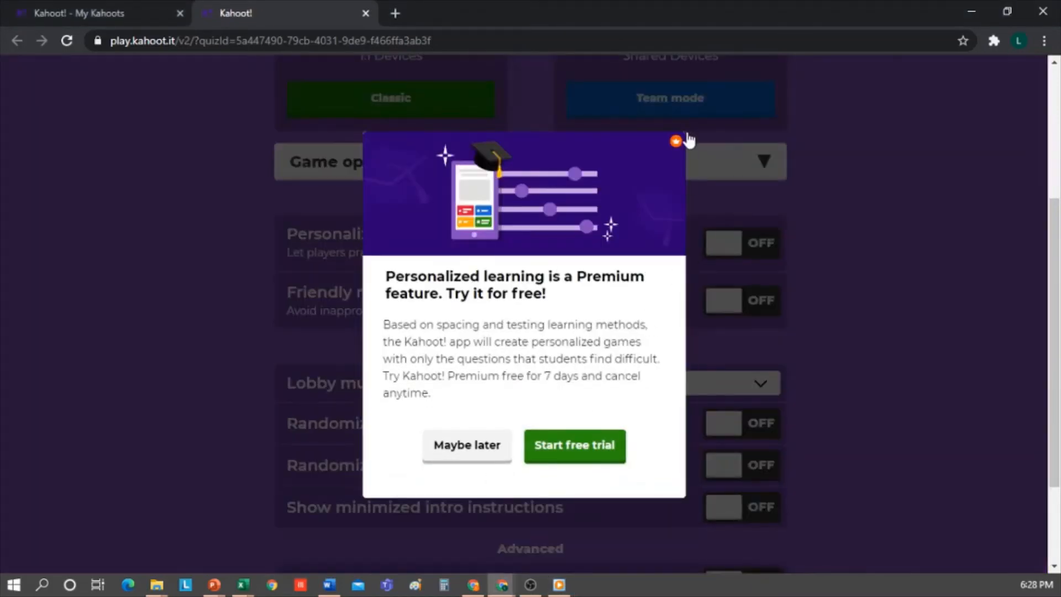
click(469, 457)
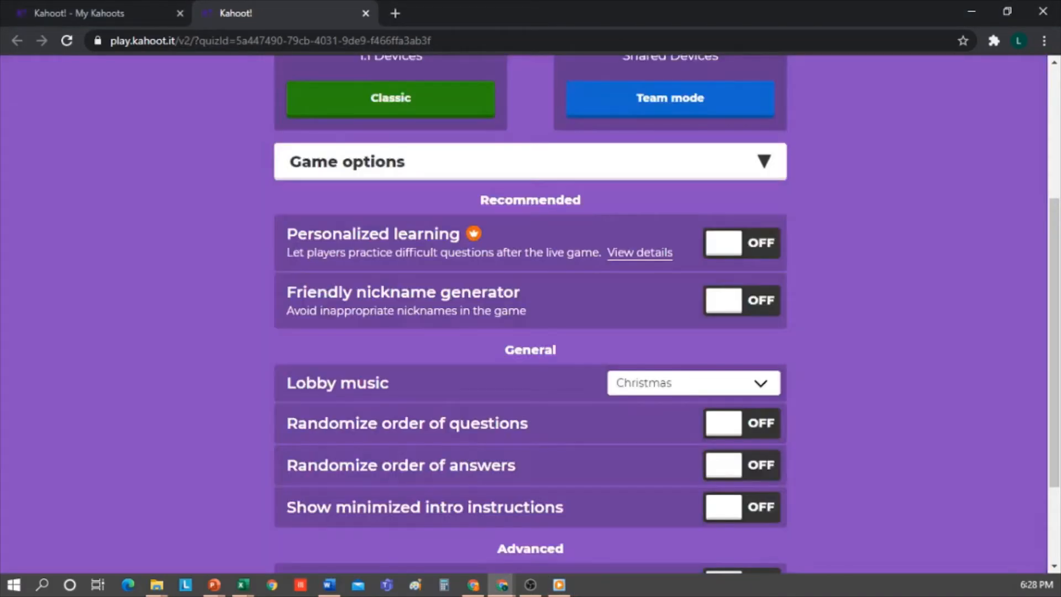
click(730, 305)
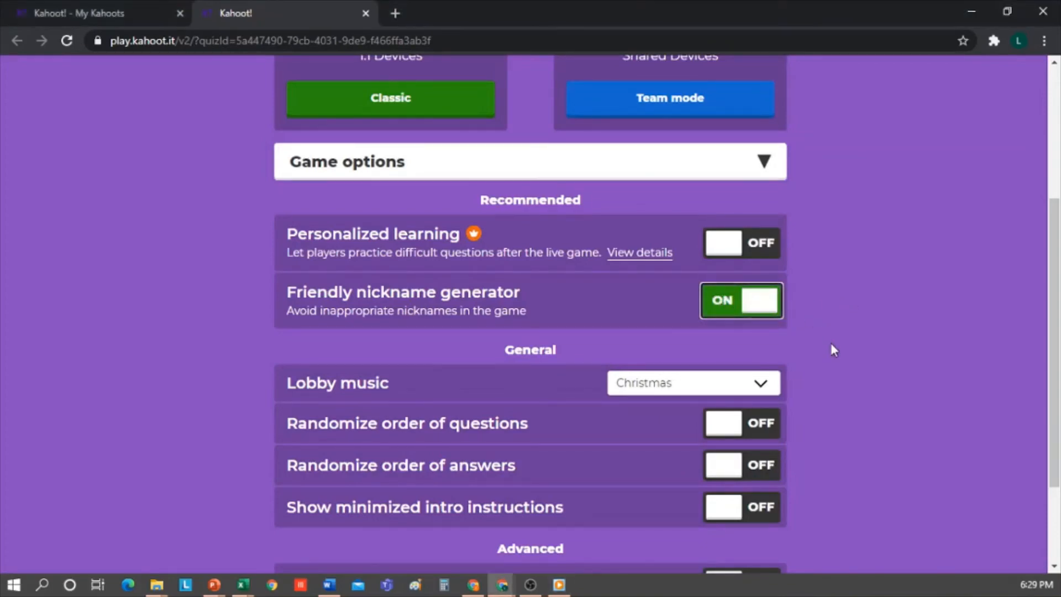
- Look through the lobby music choices in the game options, keeping Christmas
click(767, 387)
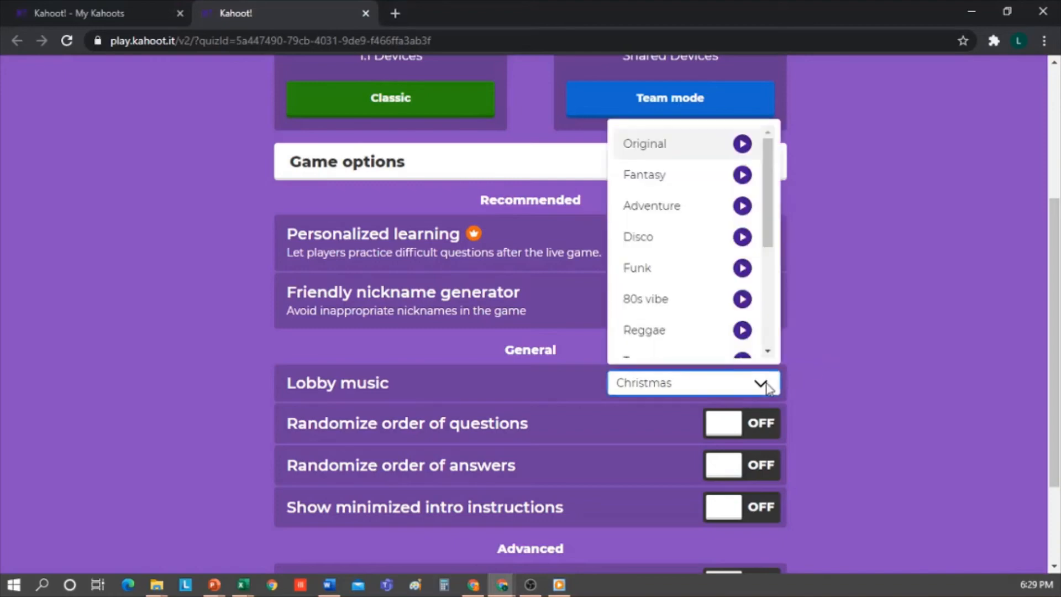
scroll(705, 226, down, 4)
scroll(705, 227, up, 4)
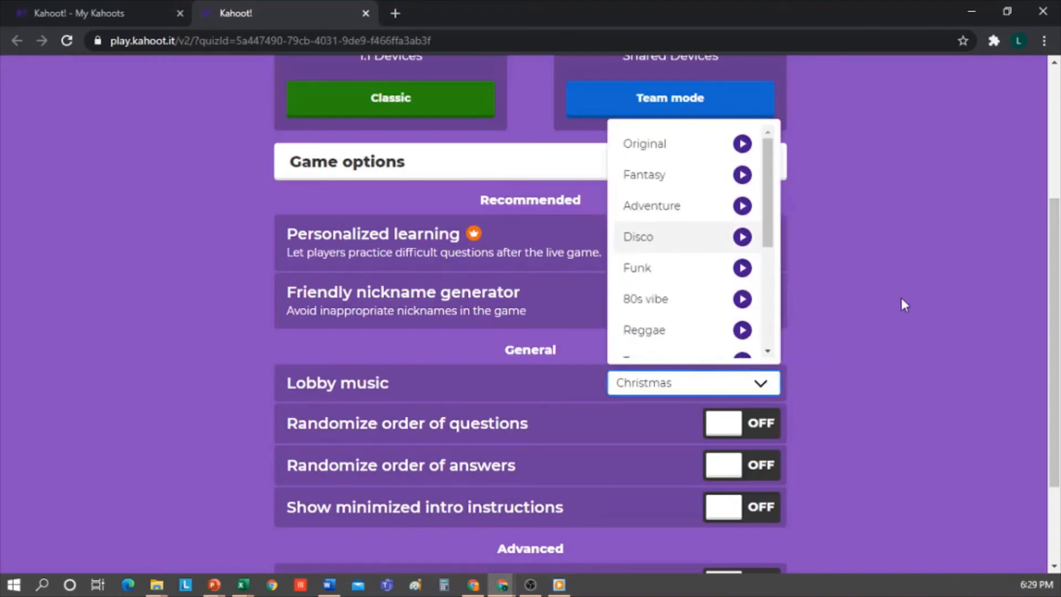
click(862, 343)
- Turn on Randomize order of questions and Randomize order of answers in the game options
scroll(864, 347, down, 1)
click(735, 348)
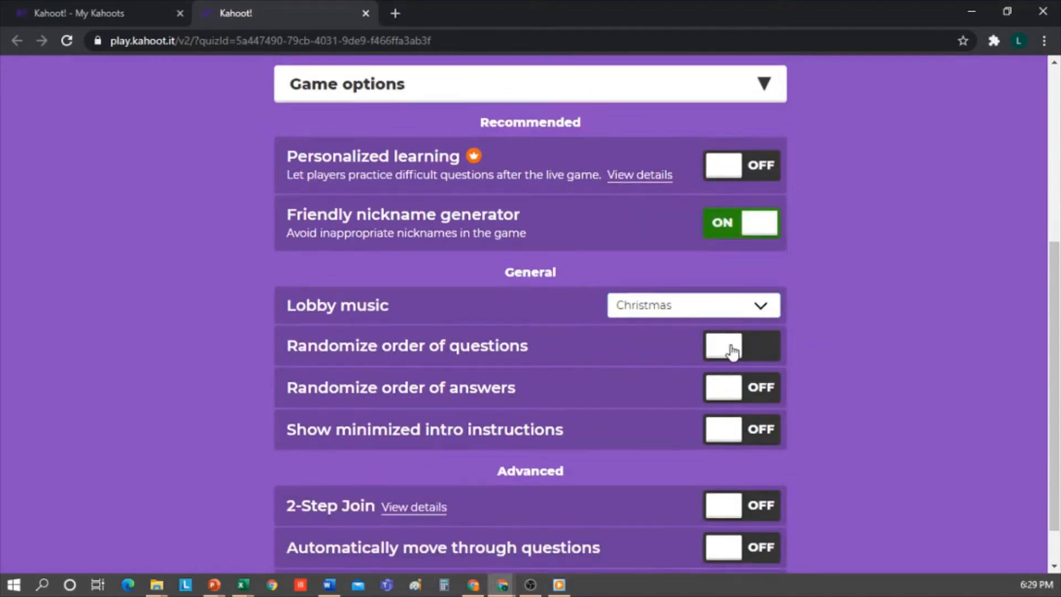
scroll(807, 359, down, 1)
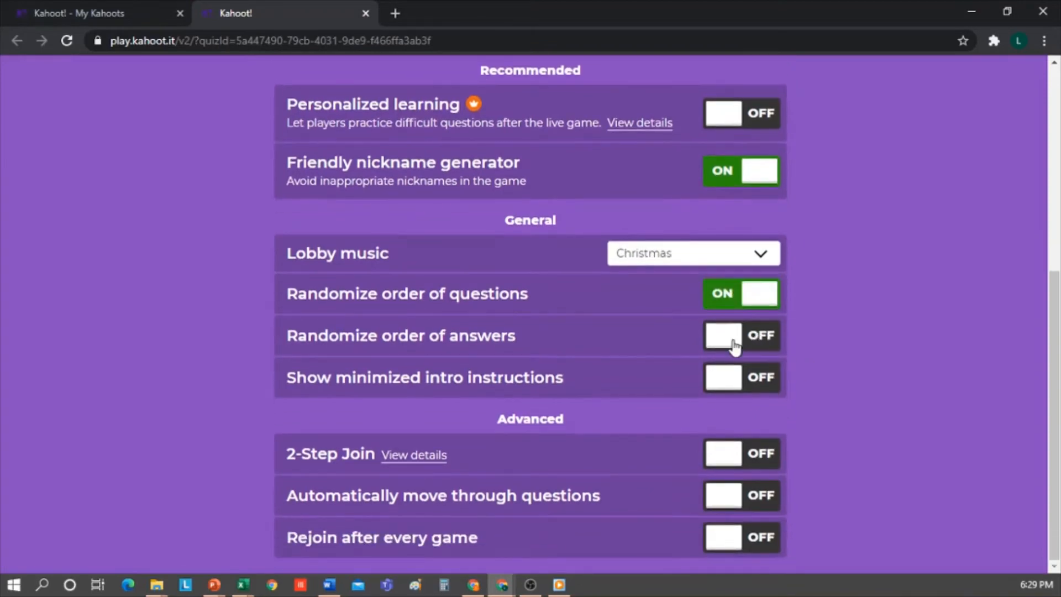
click(738, 344)
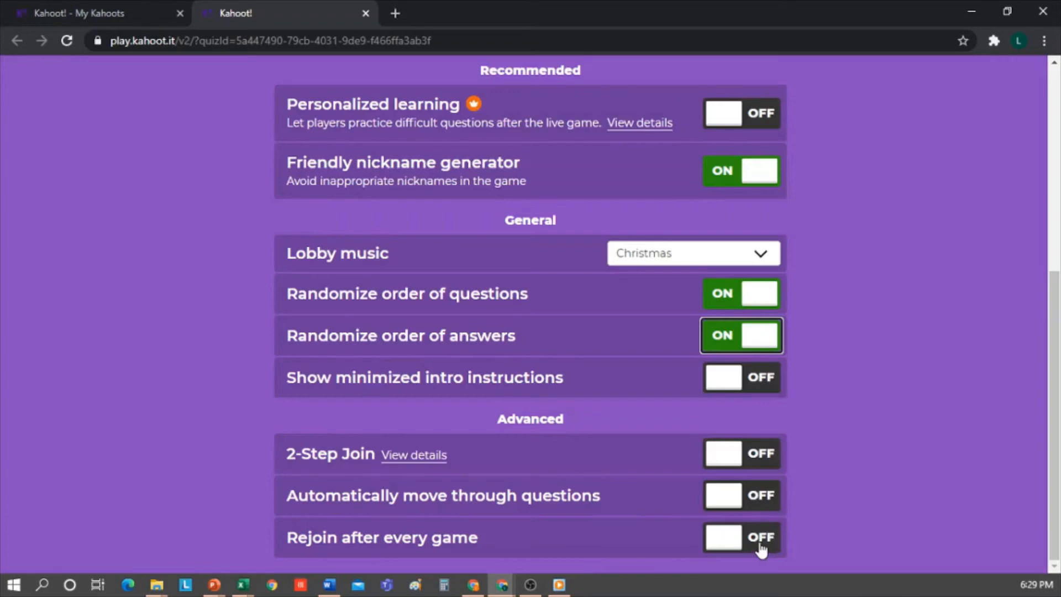
- Host the game in Classic player-versus-player mode and copy the Game PIN from the lobby
scroll(801, 416, up, 5)
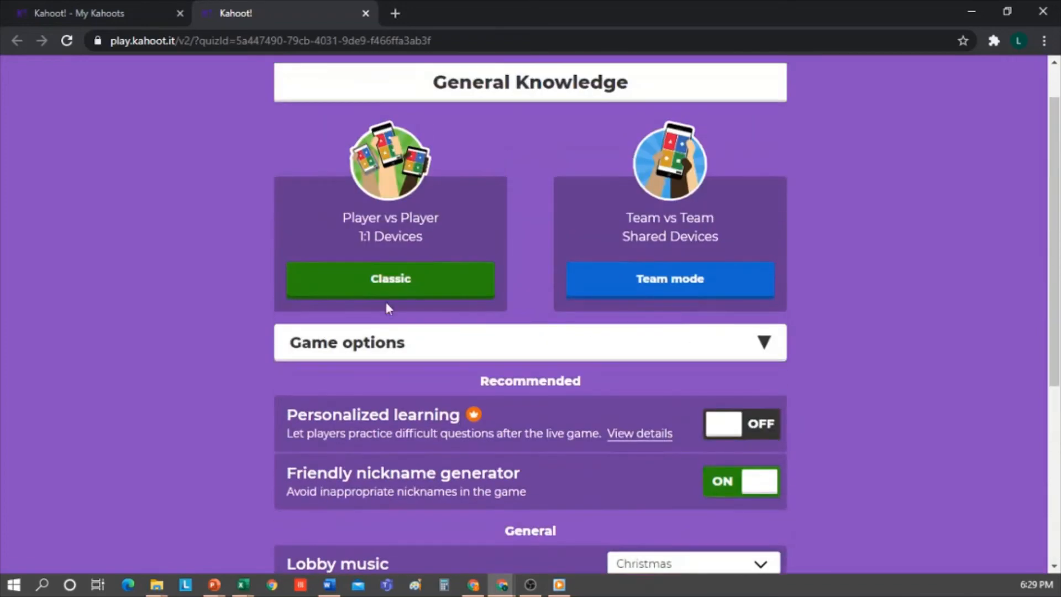
click(390, 284)
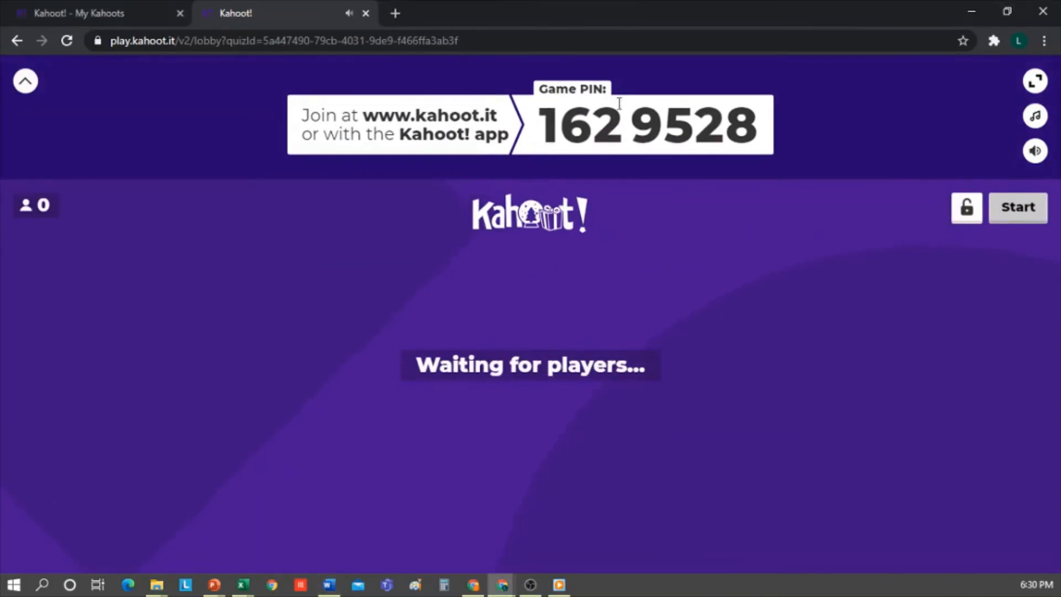
drag(544, 127, 775, 120)
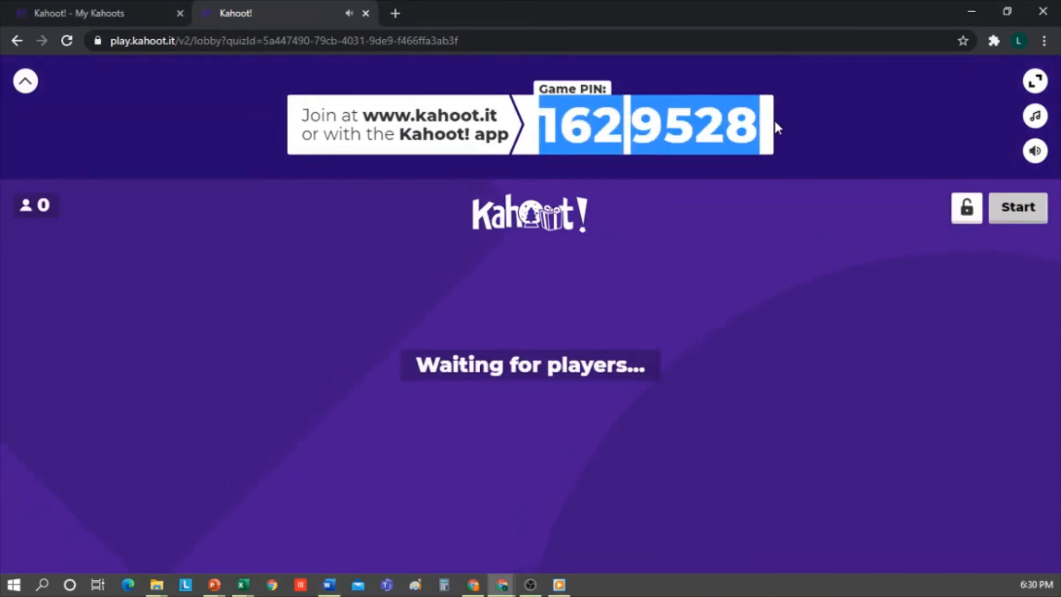
click(706, 264)
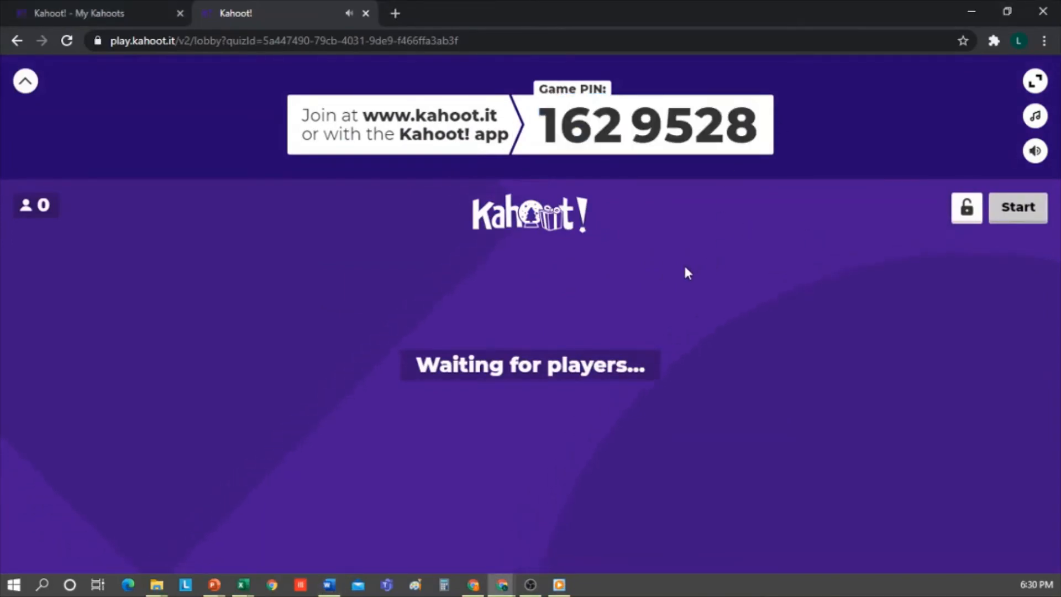
- Search for kahoot in a new incognito window and open the kahoot.it page for entering a game PIN
key(ctrl+shift+n)
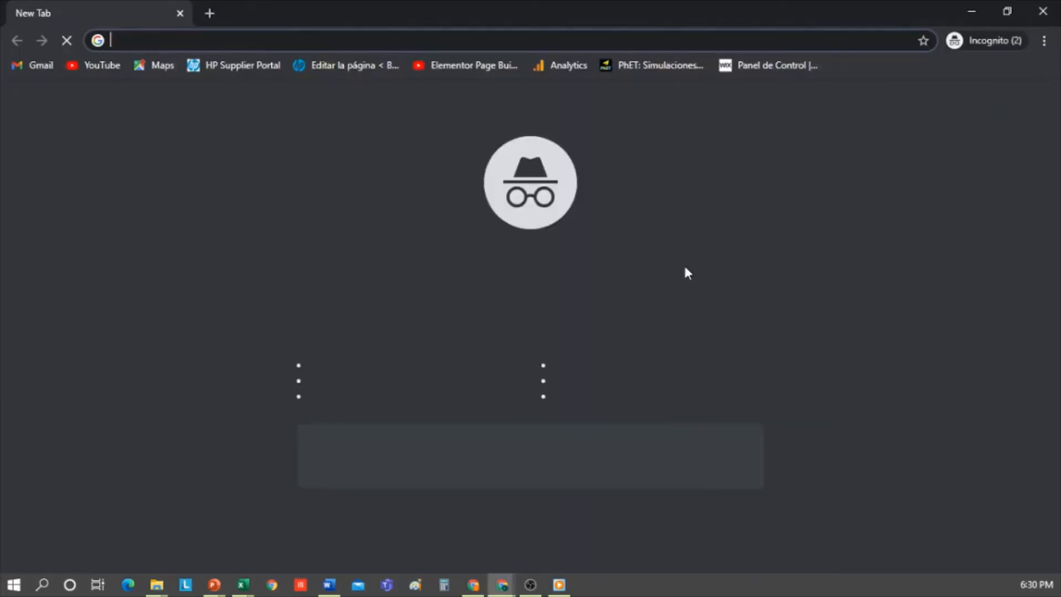
text(kahoo)
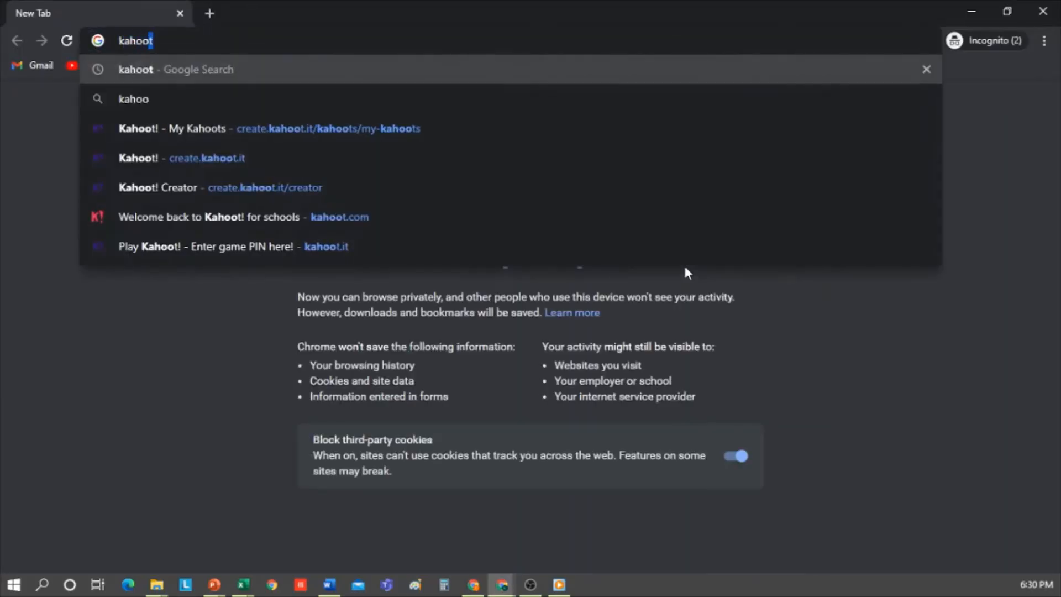
key(Return)
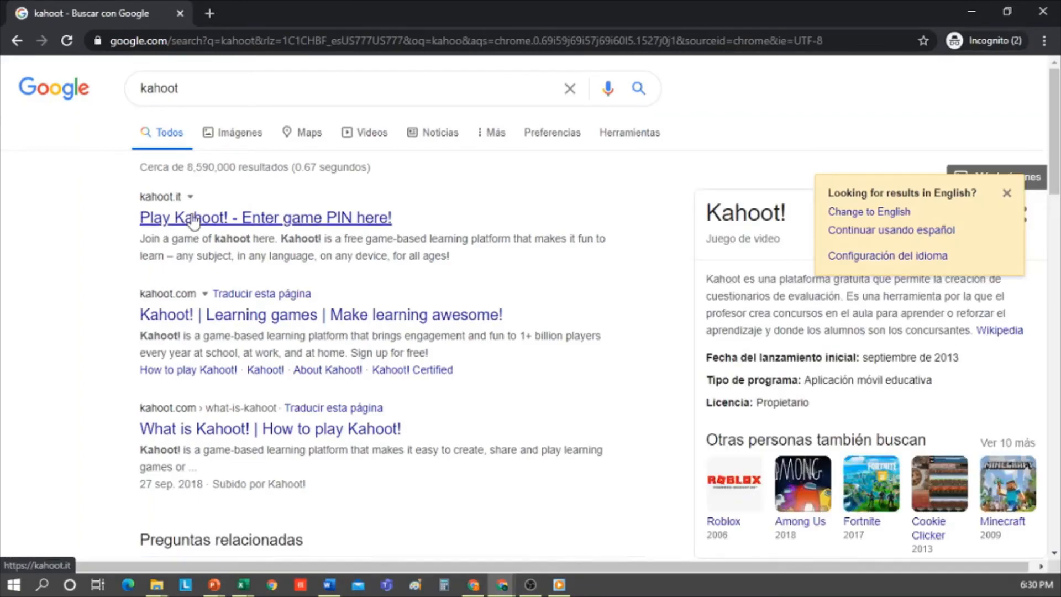
click(194, 217)
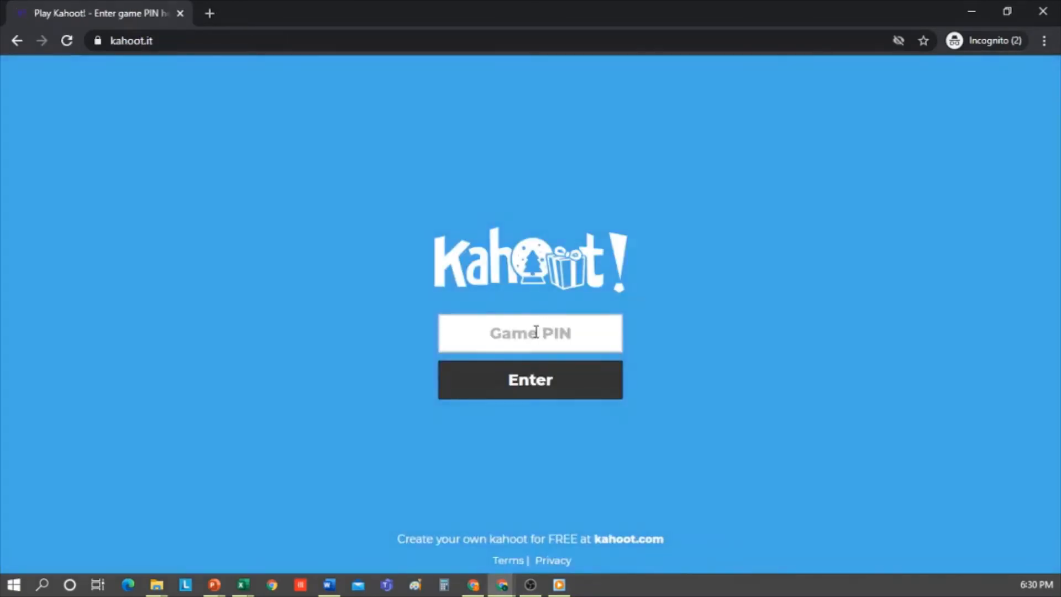
- Paste the copied Game PIN into the Game PIN field and enter the game as a player
click(535, 332)
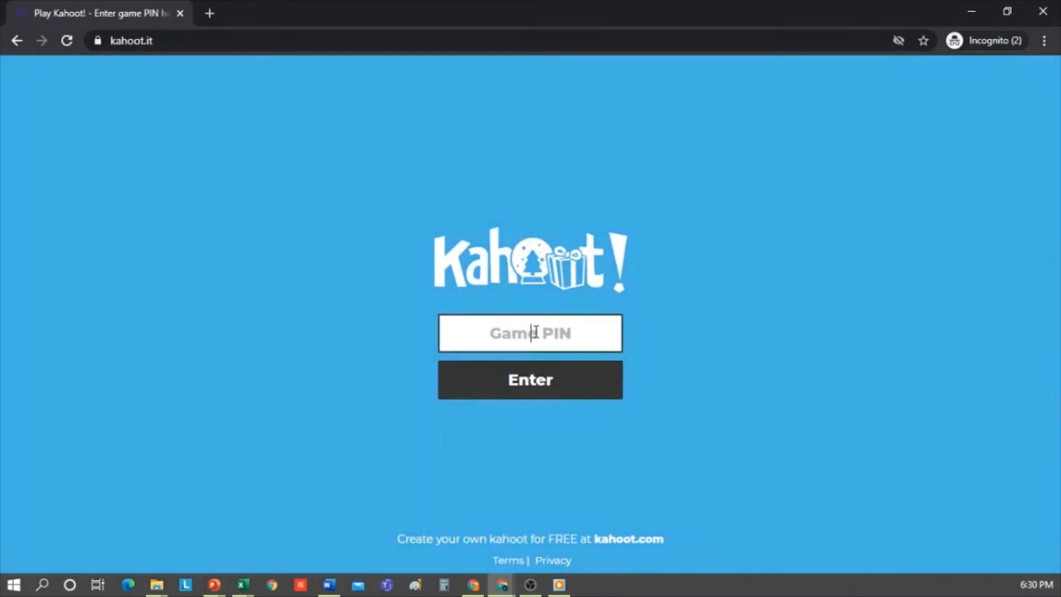
key(ctrl+v)
click(569, 387)
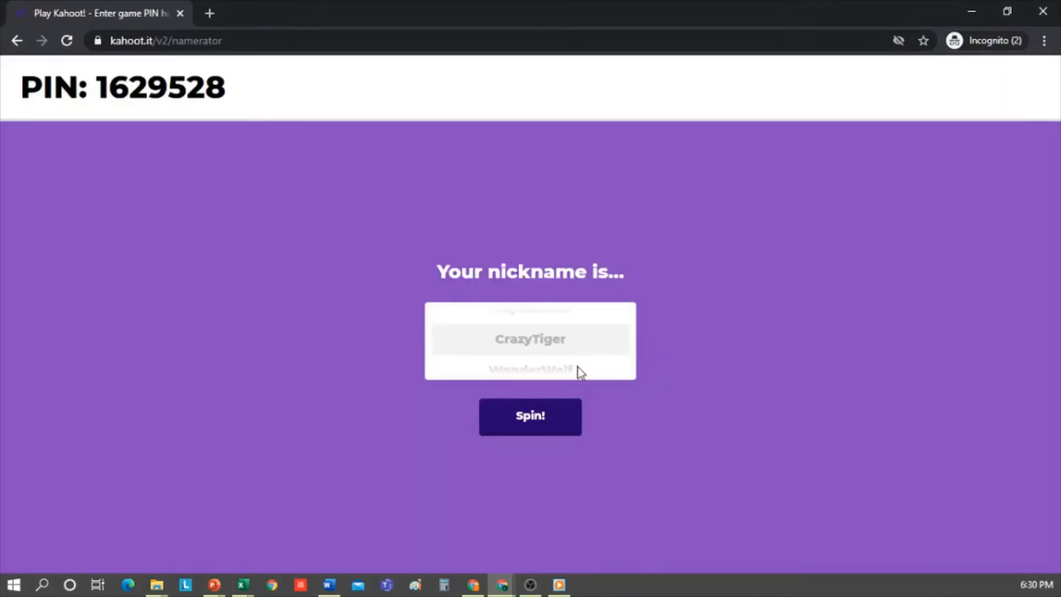
- Spin for a random player nickname and place the player window side by side with the host lobby window
click(533, 418)
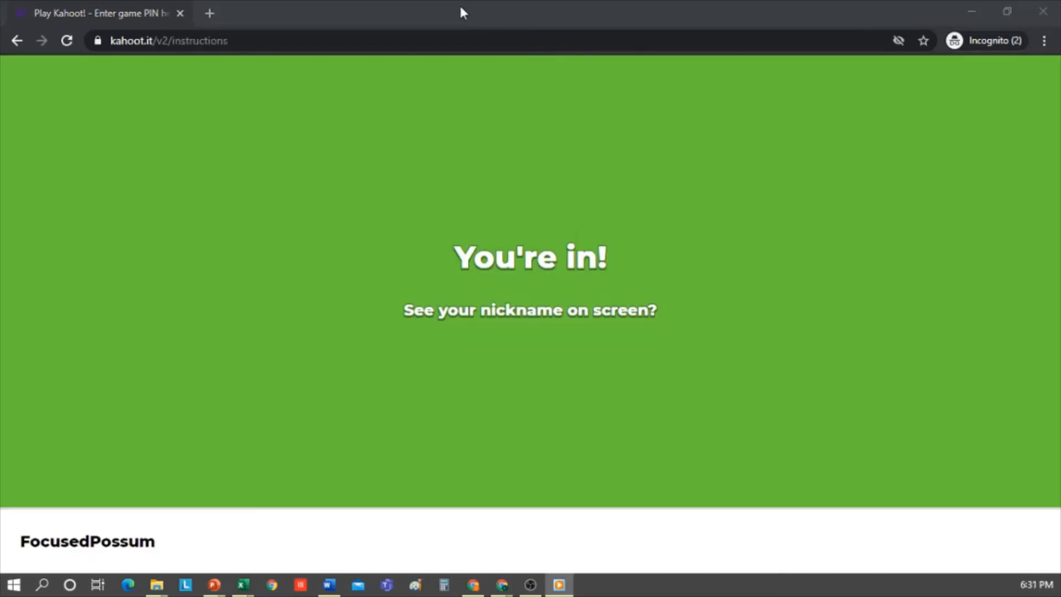
drag(458, 6, 1059, 206)
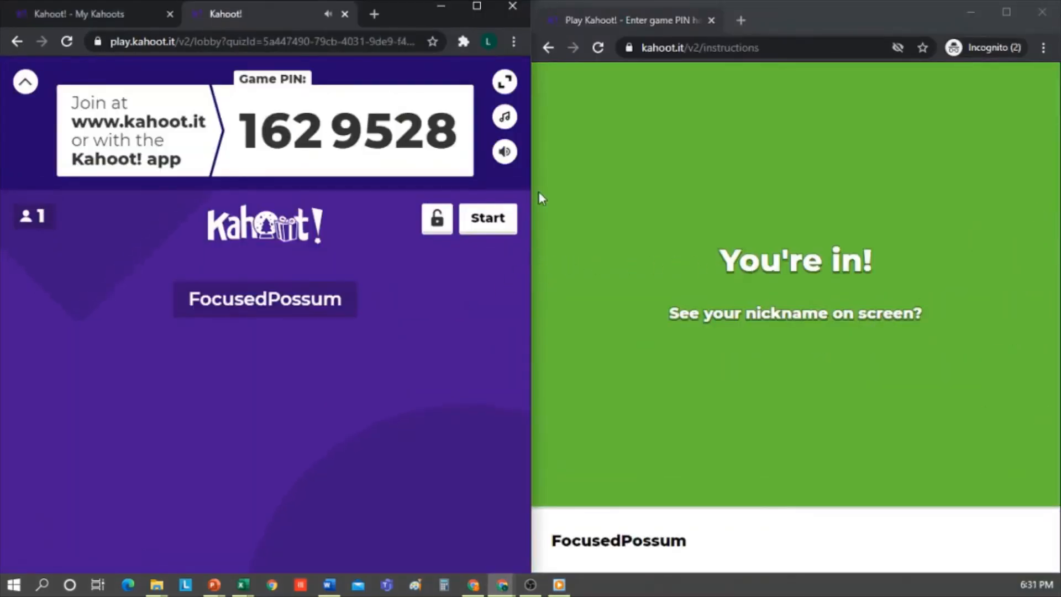
- Lower the game volume in the host lobby and start the game
click(504, 151)
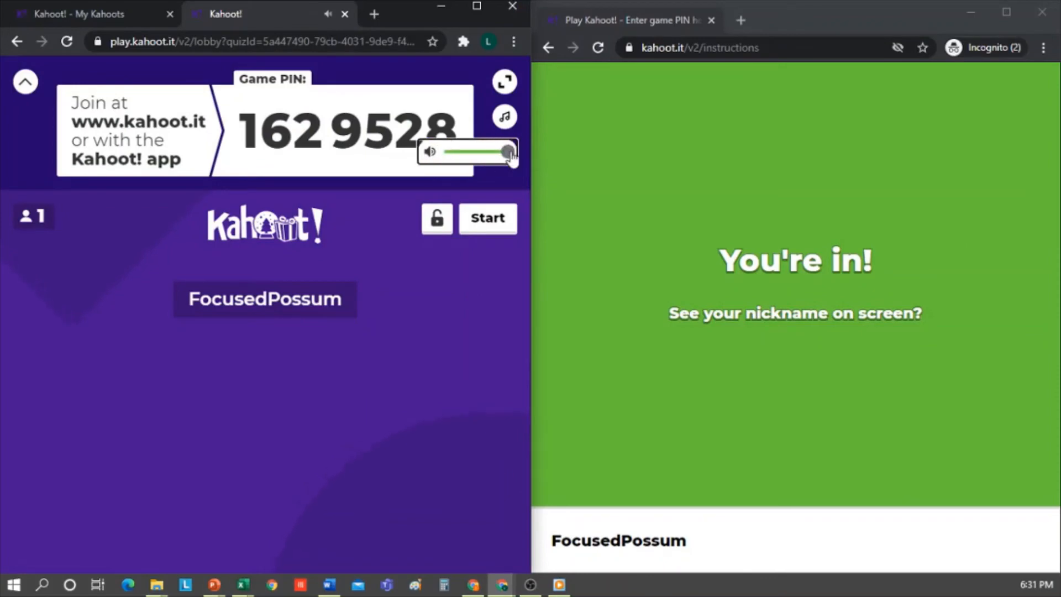
drag(508, 153, 462, 155)
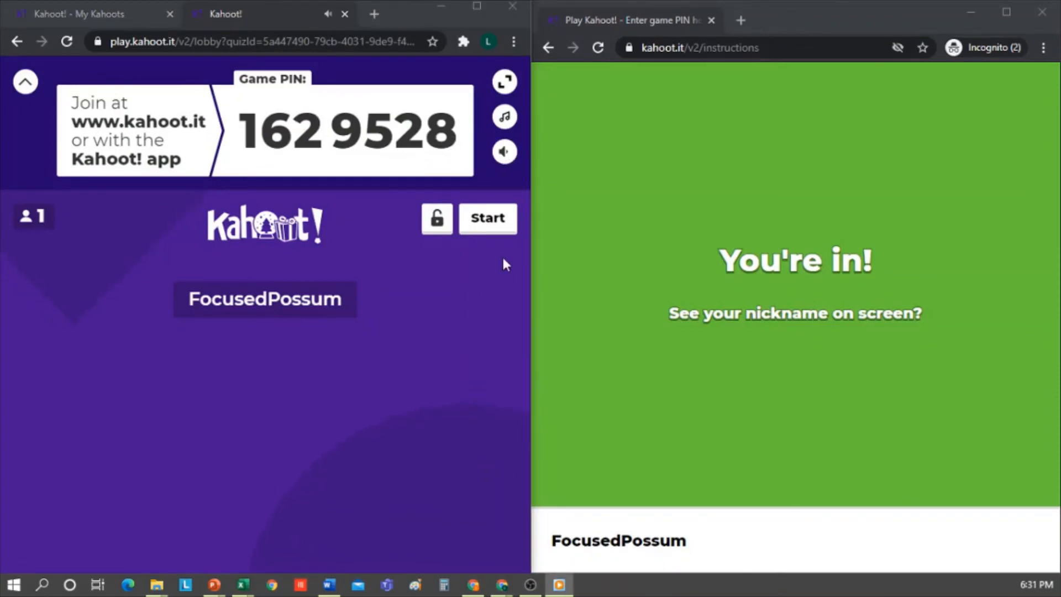
click(489, 219)
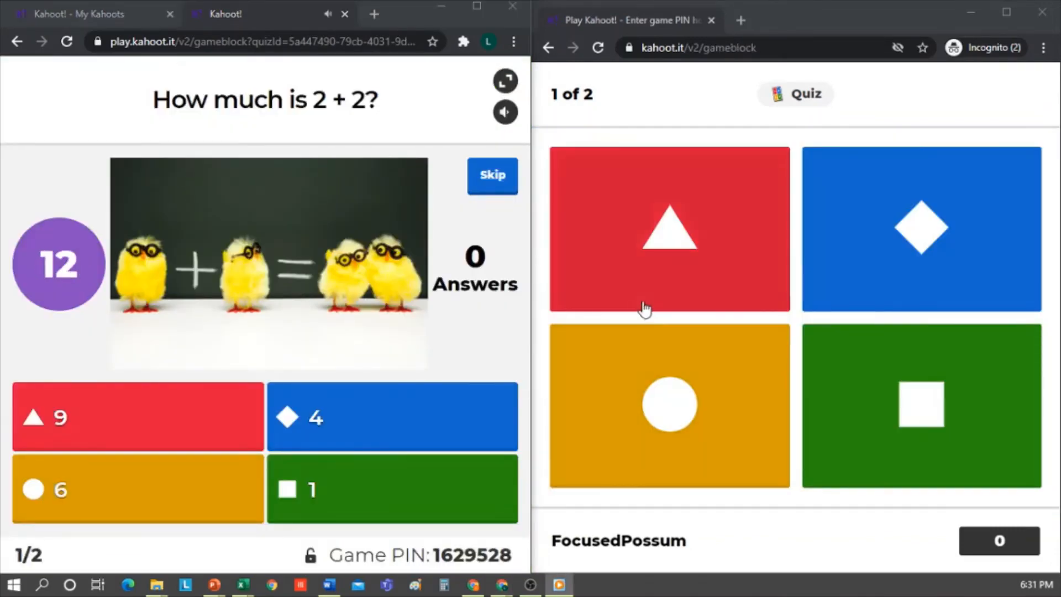
- Answer "How much is 2 + 2?" with 4 as the player, and advance the host past the scoreboard to question 2
click(962, 254)
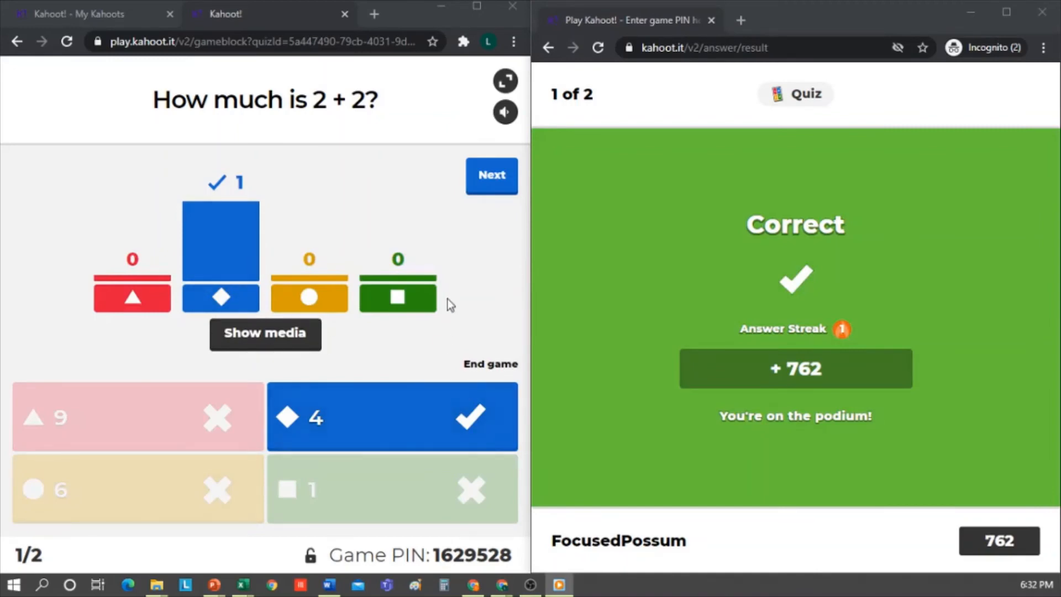
click(507, 183)
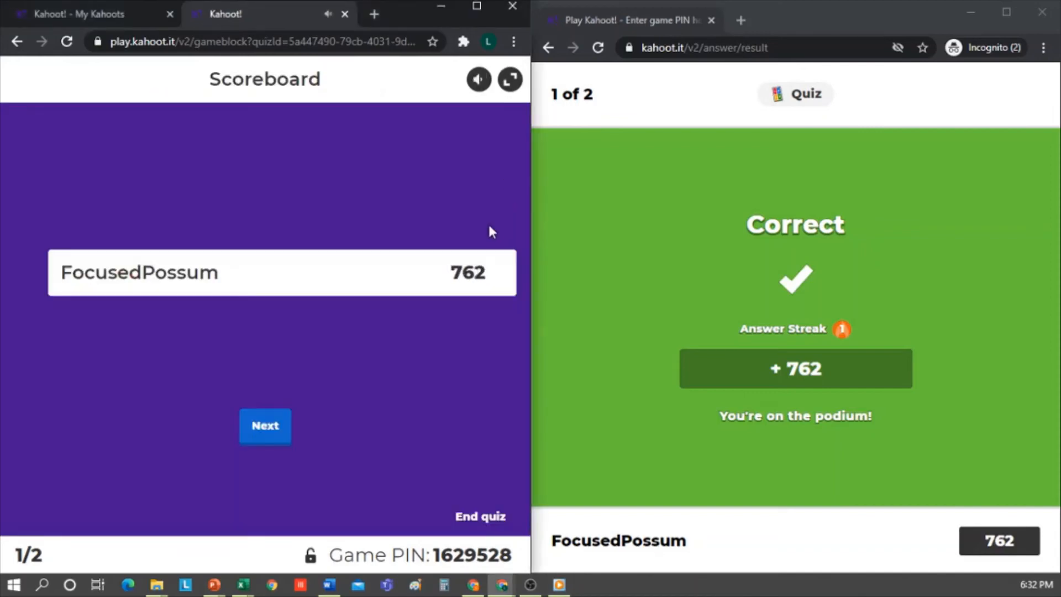
click(271, 426)
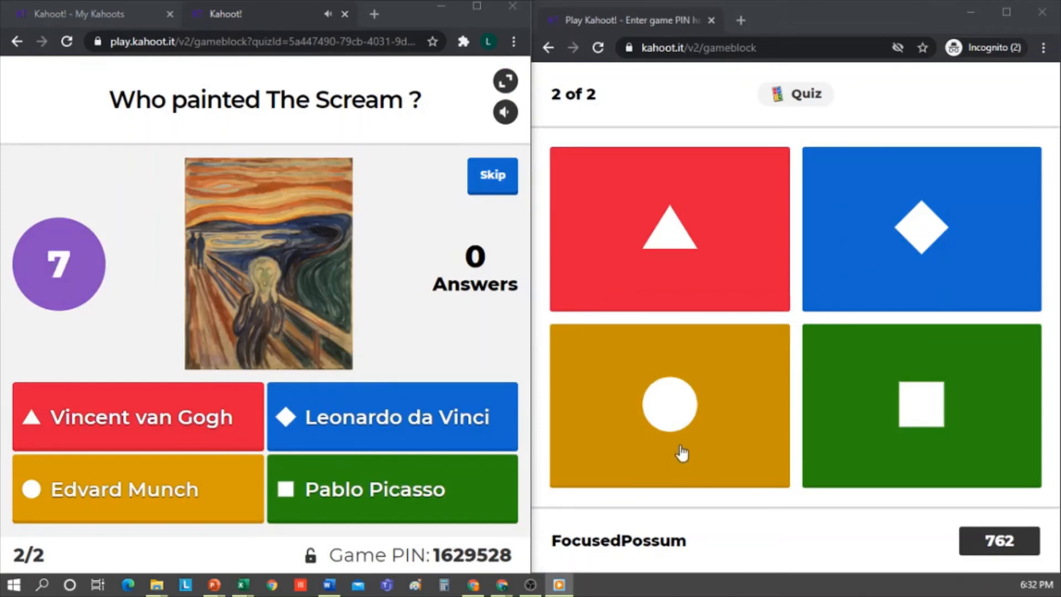
- Answer "Who painted The Scream ?" with Edvard Munch as the player, and advance the host through the podium to the game summary
click(683, 420)
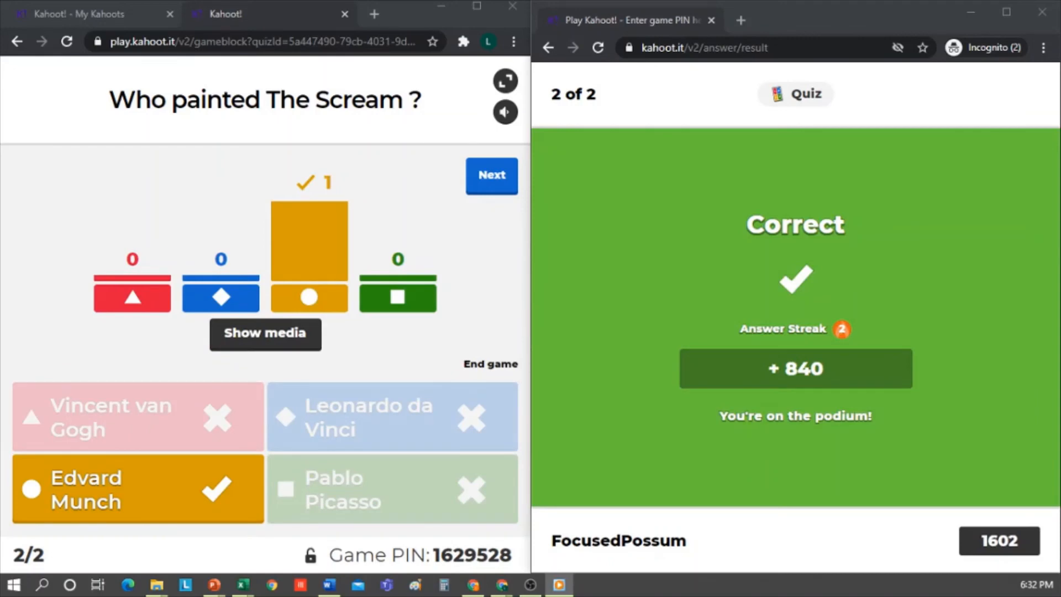
click(496, 179)
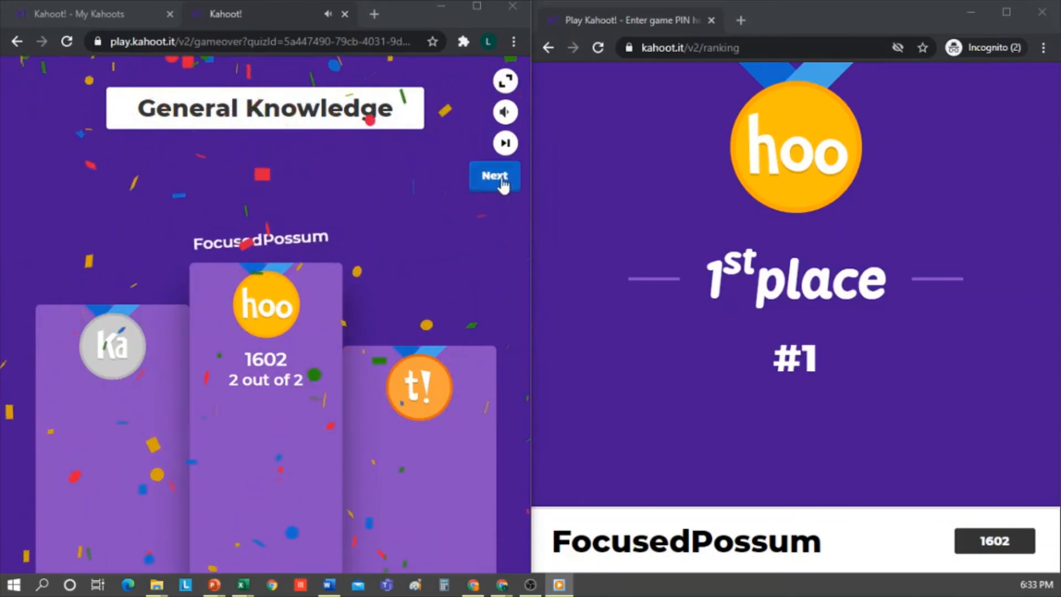
click(498, 177)
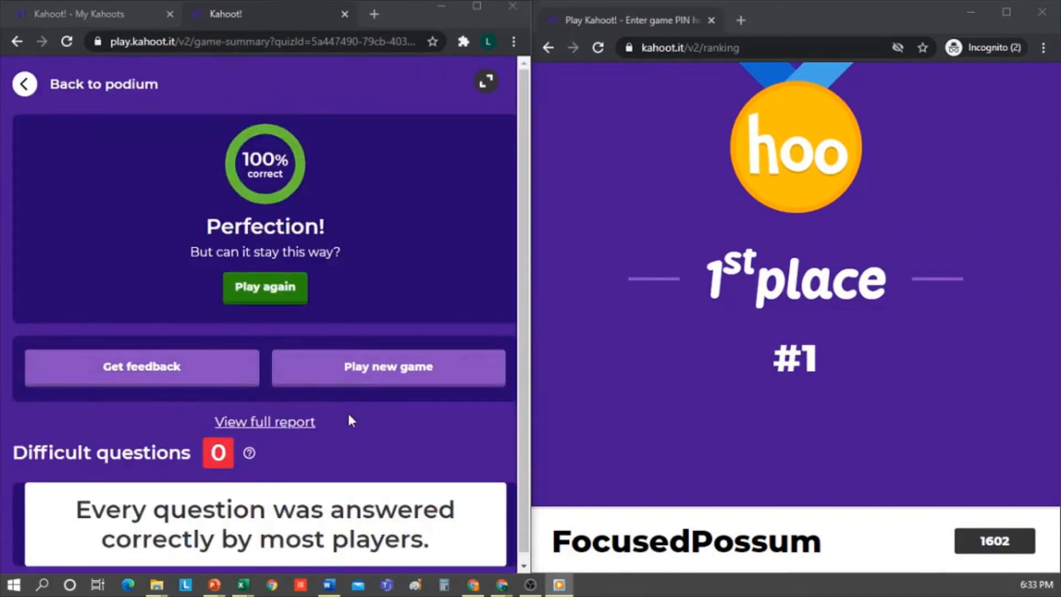
- Request feedback as host and submit it as the player: four-star rating, thumbs up for learning and recommending, and the happy face
click(230, 380)
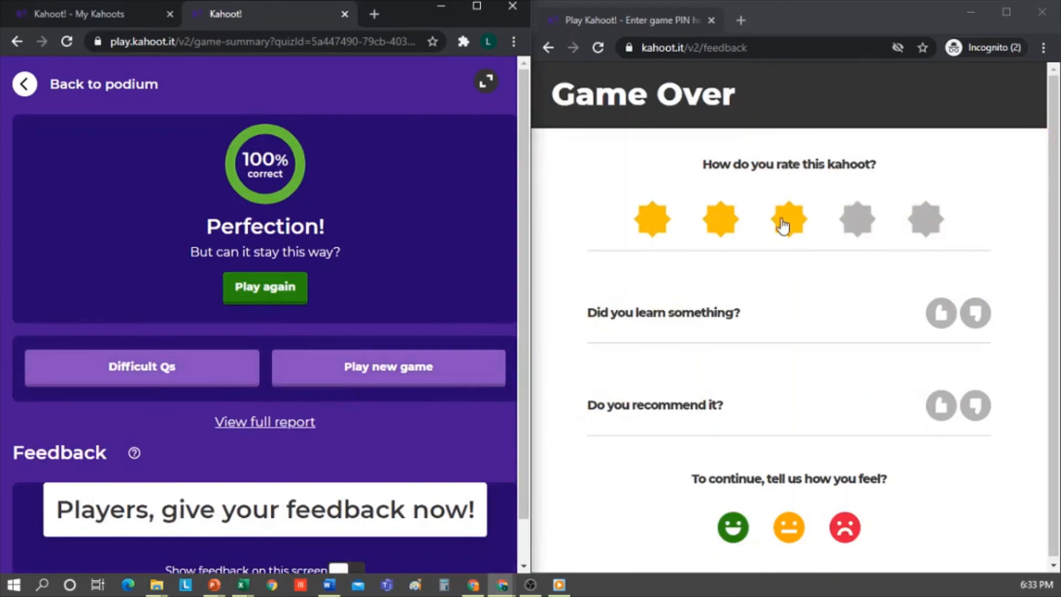
click(865, 226)
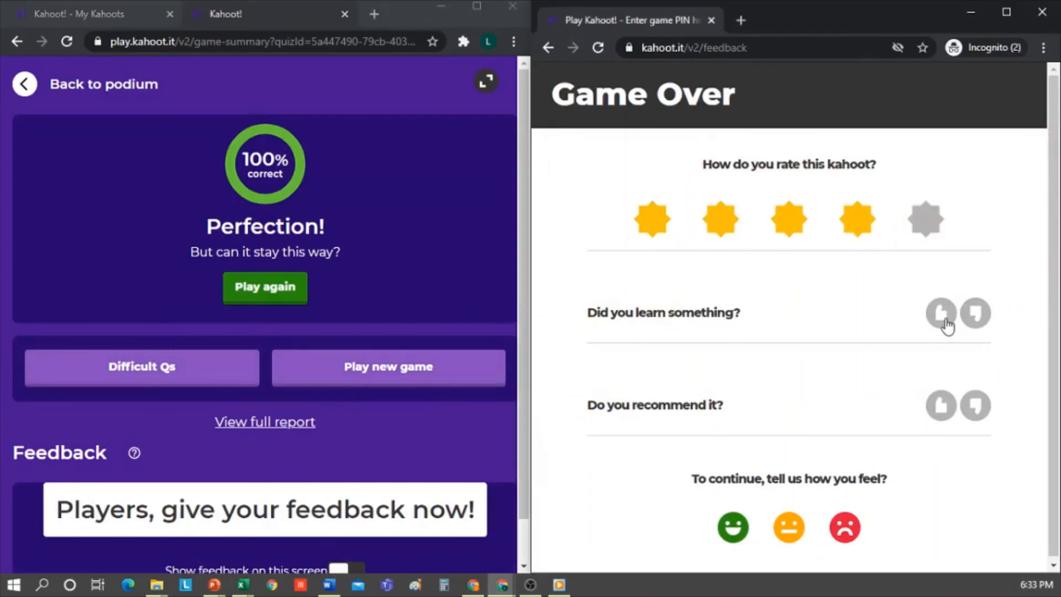
click(943, 315)
click(941, 407)
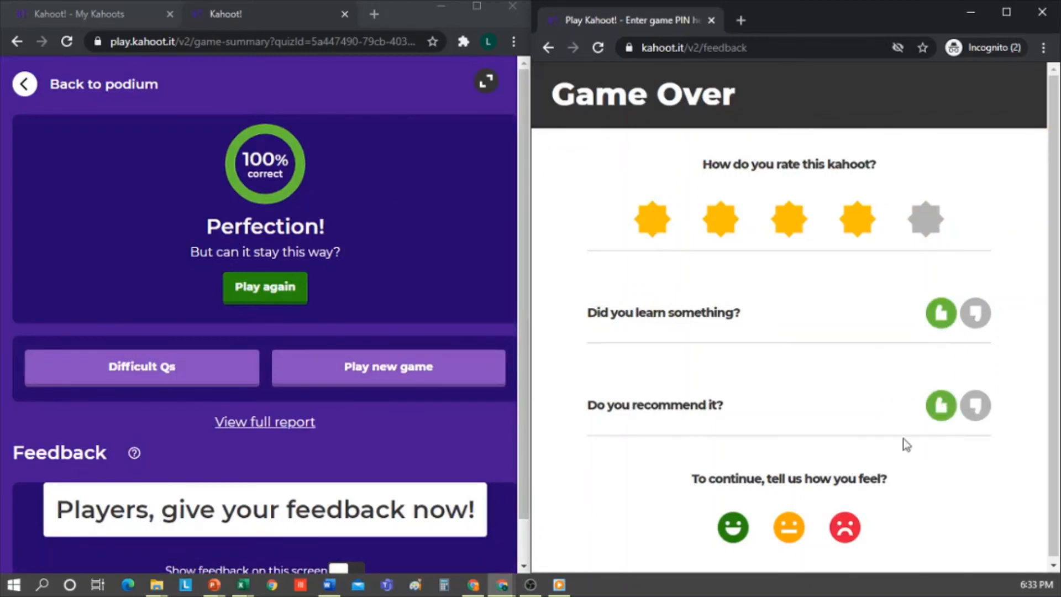
click(734, 528)
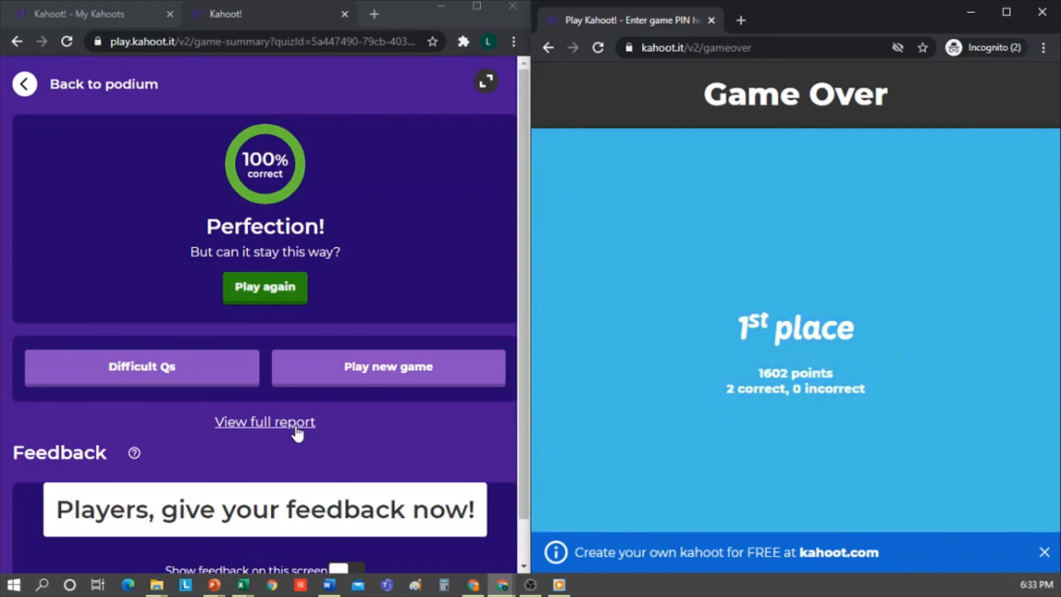
- Turn on Show feedback on this screen in the host's game summary and review the feedback charts
scroll(418, 517, down, 1)
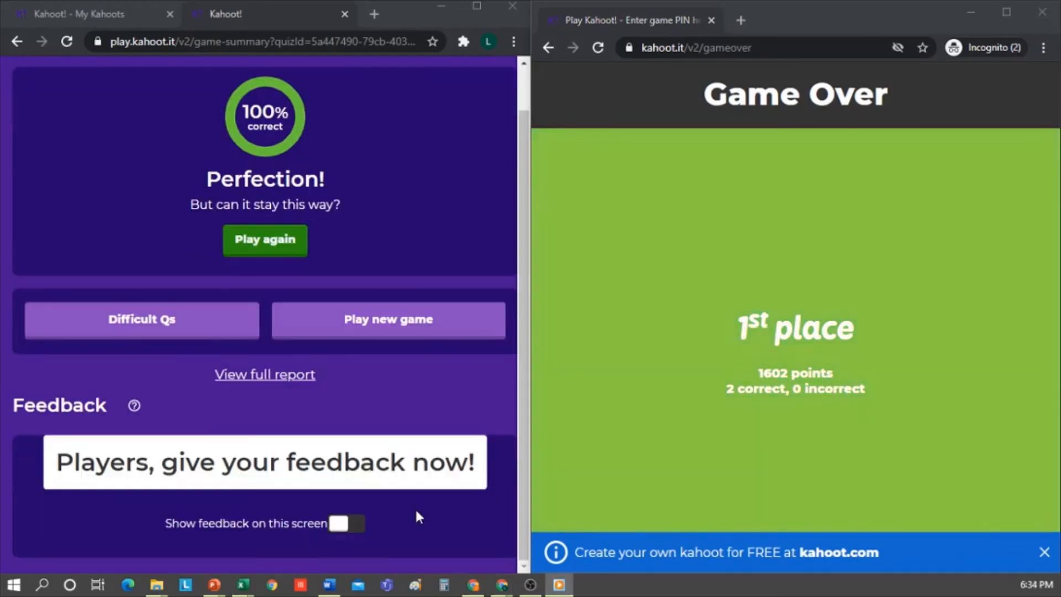
click(338, 525)
scroll(421, 489, down, 5)
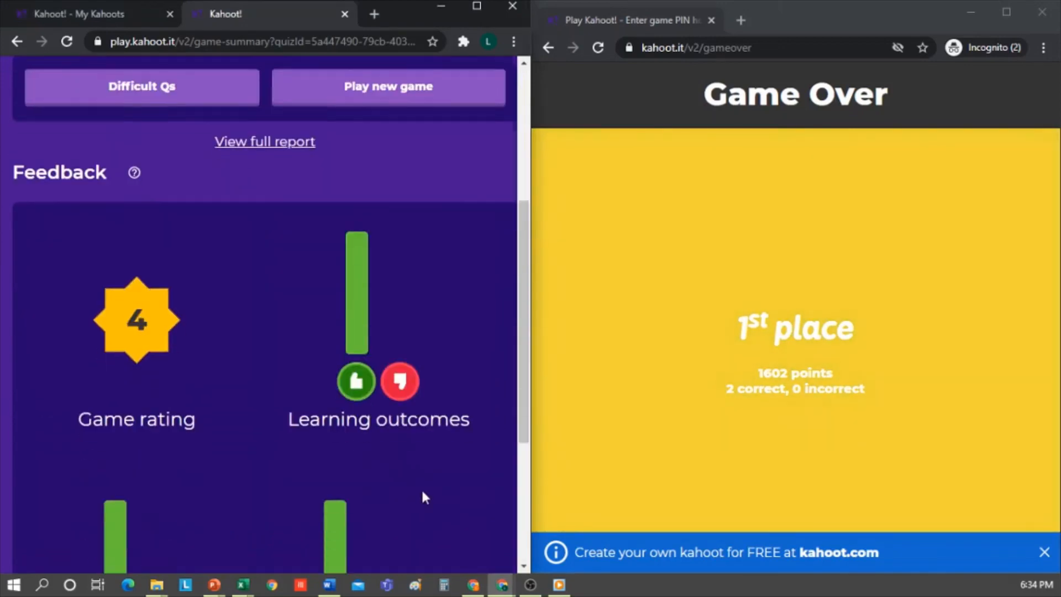
scroll(421, 488, down, 4)
scroll(421, 492, up, 9)
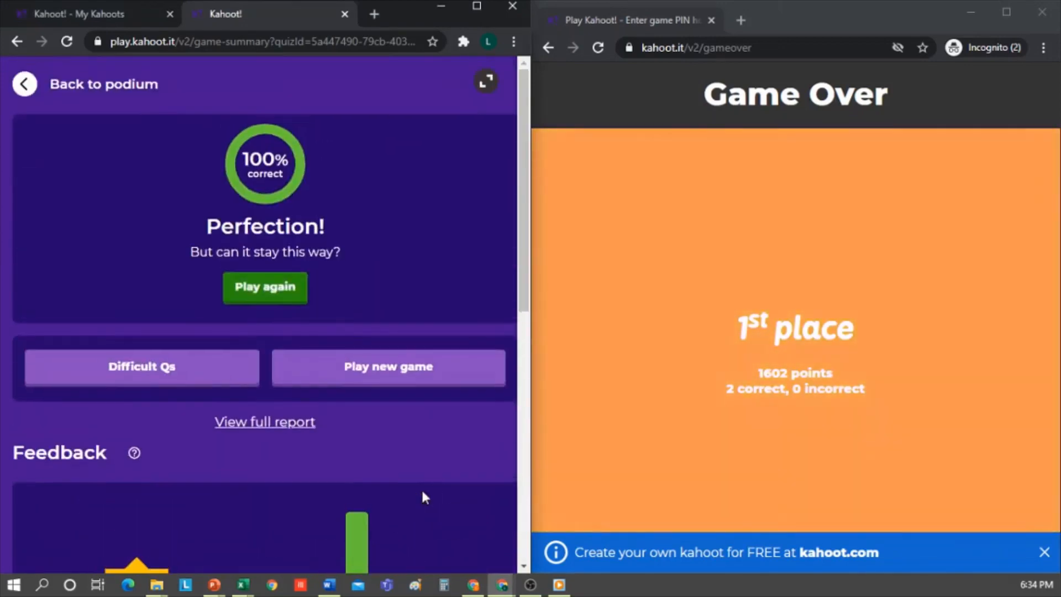
- Open the full report of the game from the summary and maximize the host window
click(272, 426)
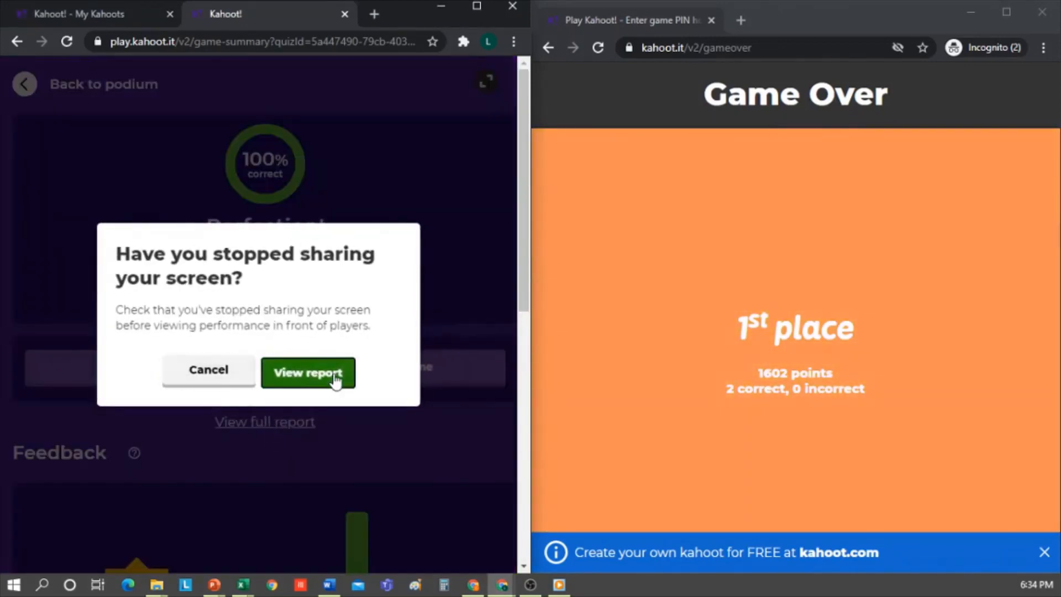
click(334, 376)
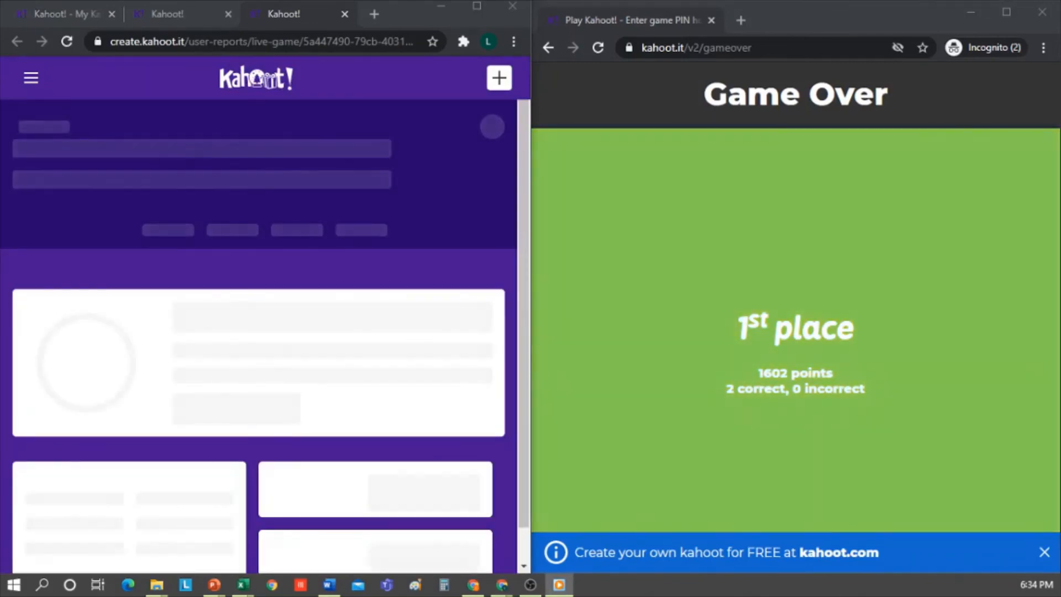
click(477, 6)
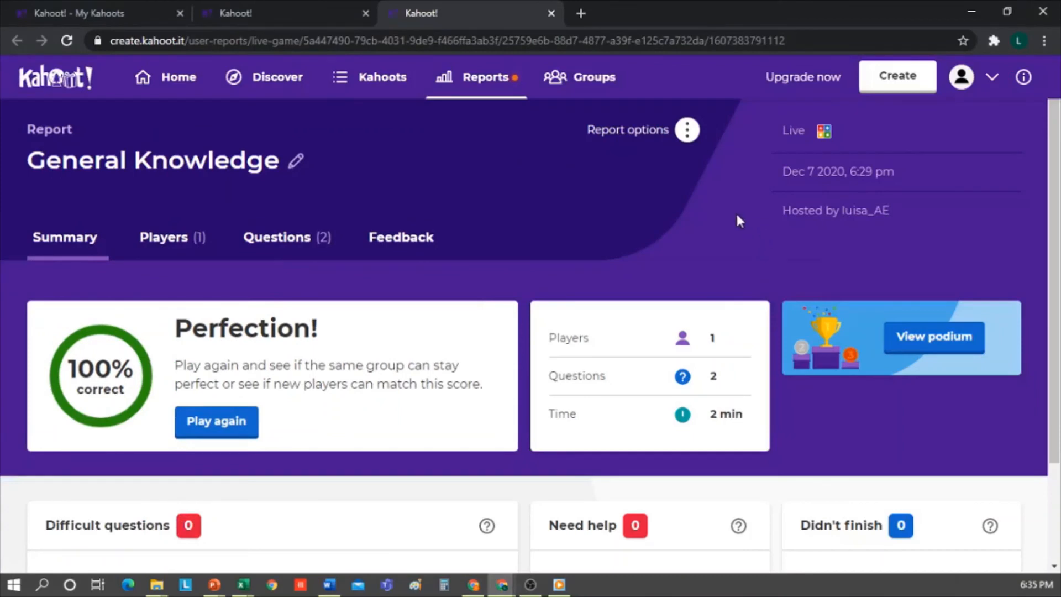
- Look through the report options and the Players, Questions and Feedback sections, and return to the report's Summary
click(689, 133)
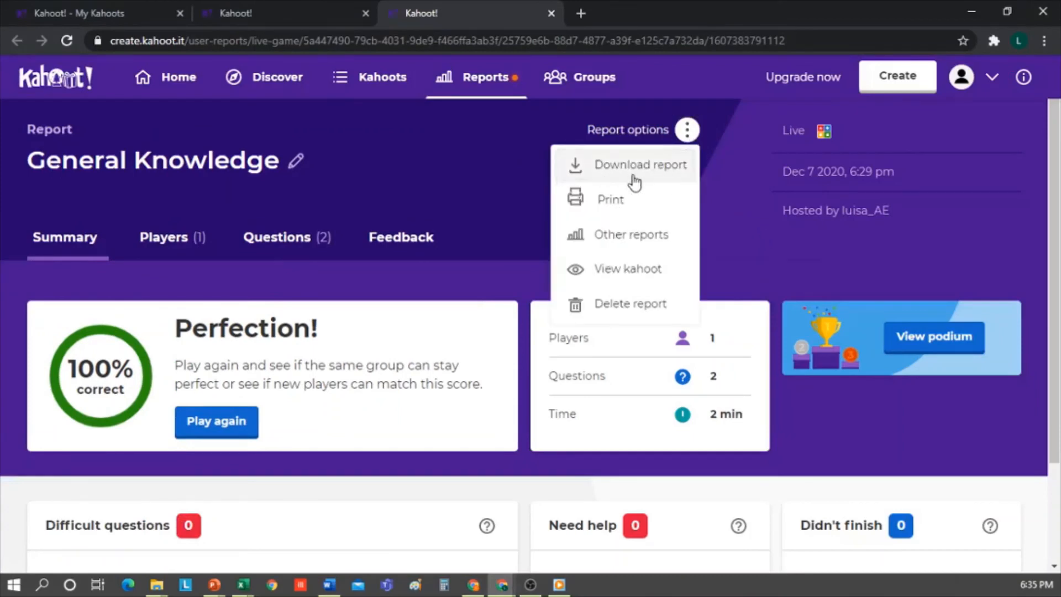
click(202, 238)
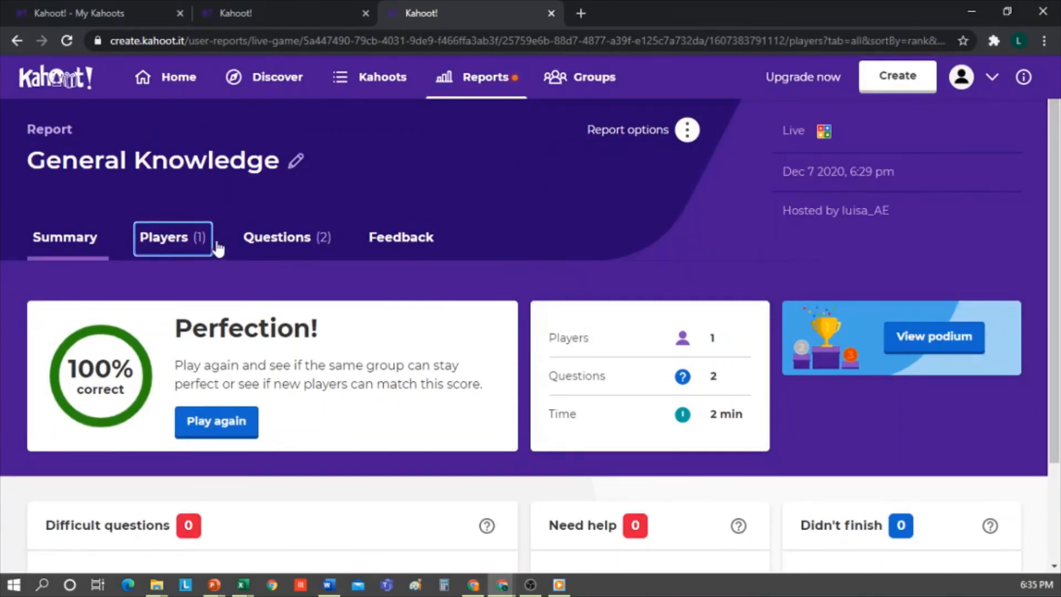
click(317, 242)
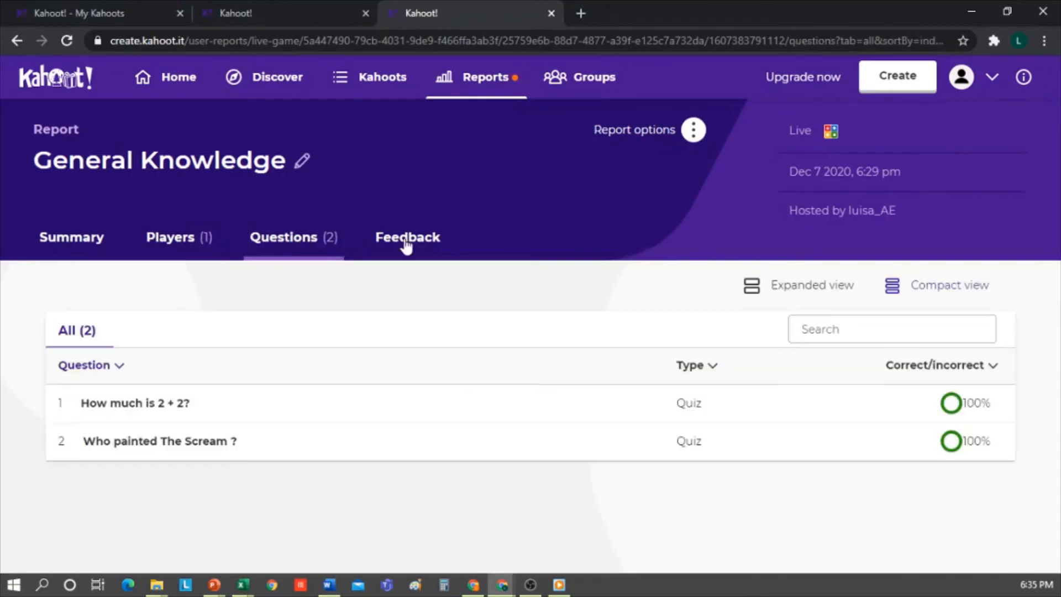
click(429, 245)
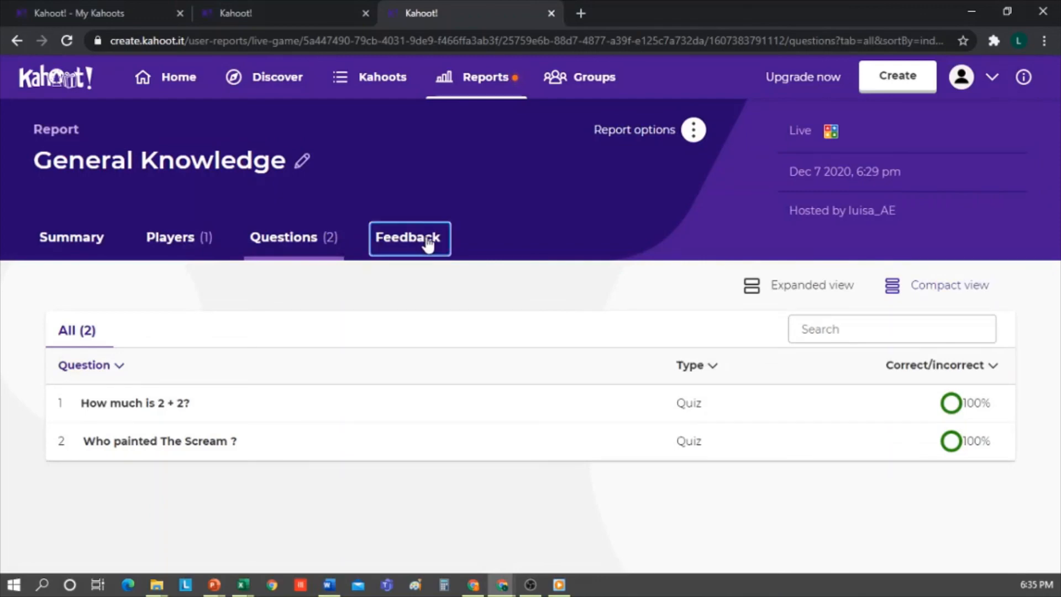
click(71, 242)
- Download the General Knowledge report and open General Knowledge.xlsx in Excel
click(687, 130)
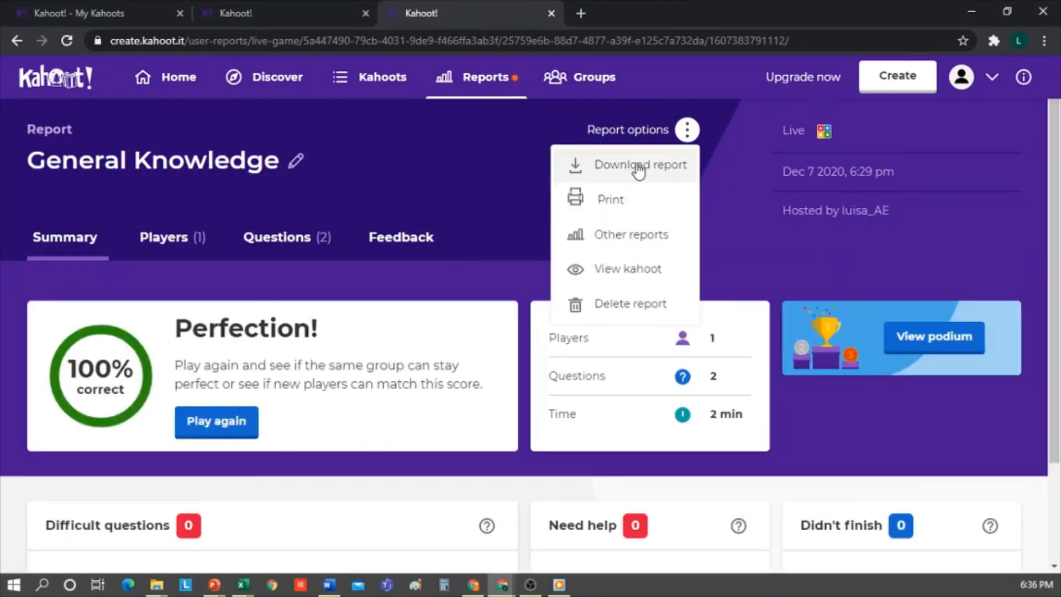
click(639, 166)
click(591, 340)
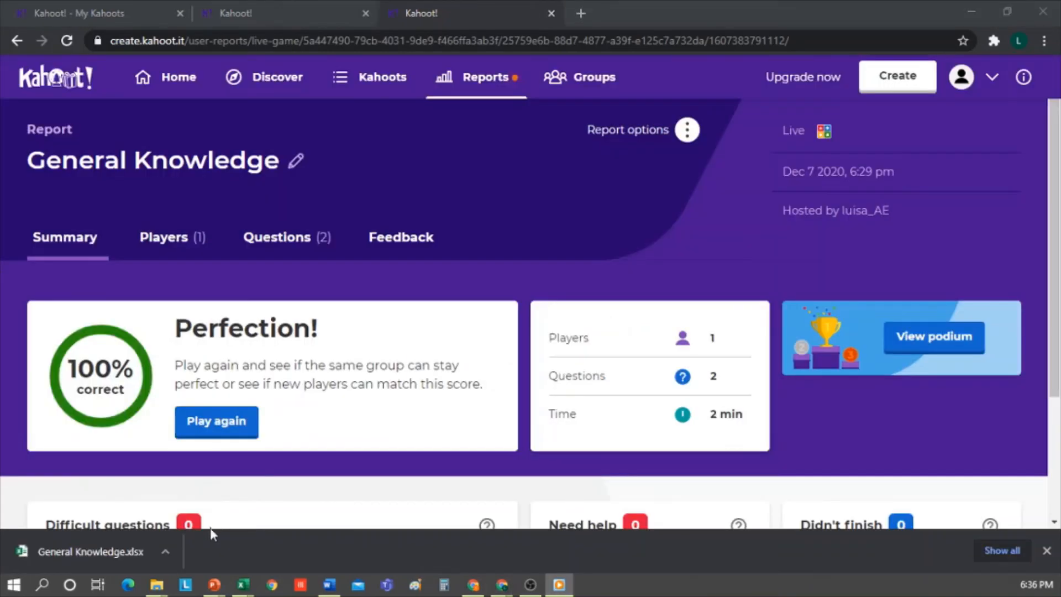
click(108, 549)
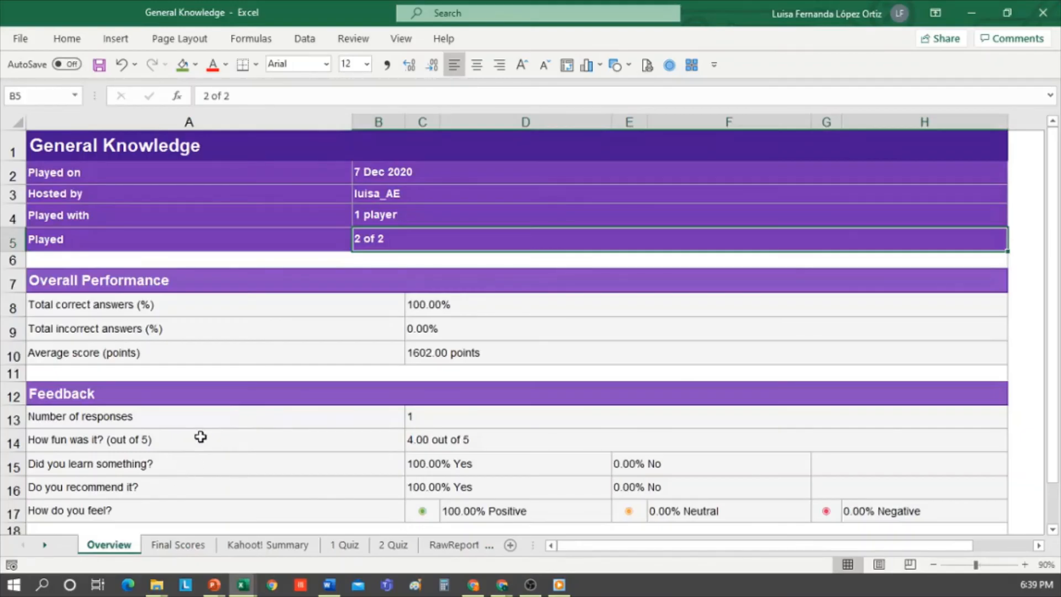
- Review the Overview sheet and the player's score, correct answers and incorrect answers on the Final Scores sheet
scroll(200, 437, down, 3)
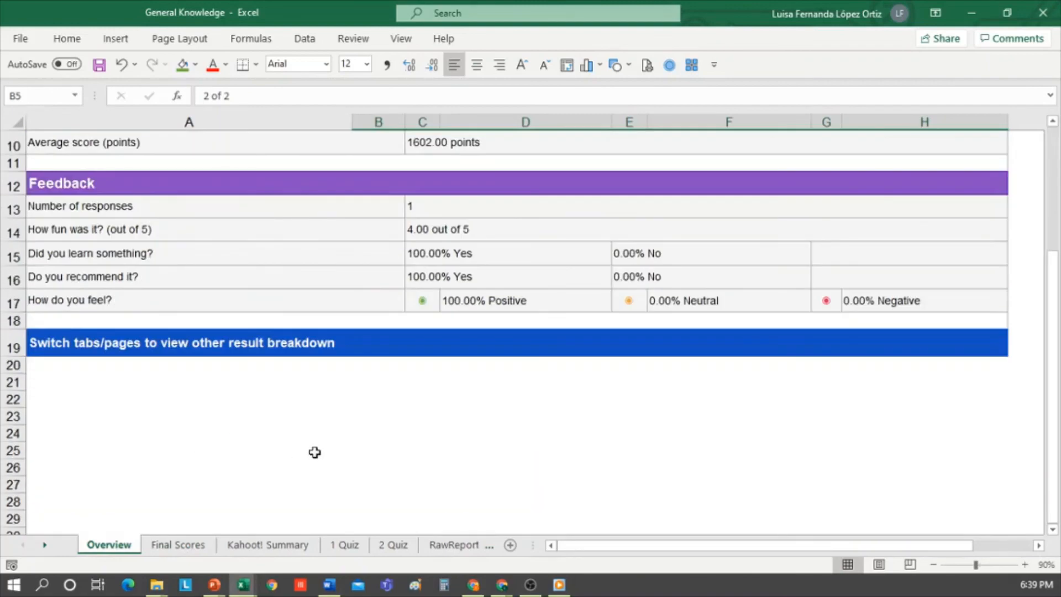
scroll(384, 416, up, 3)
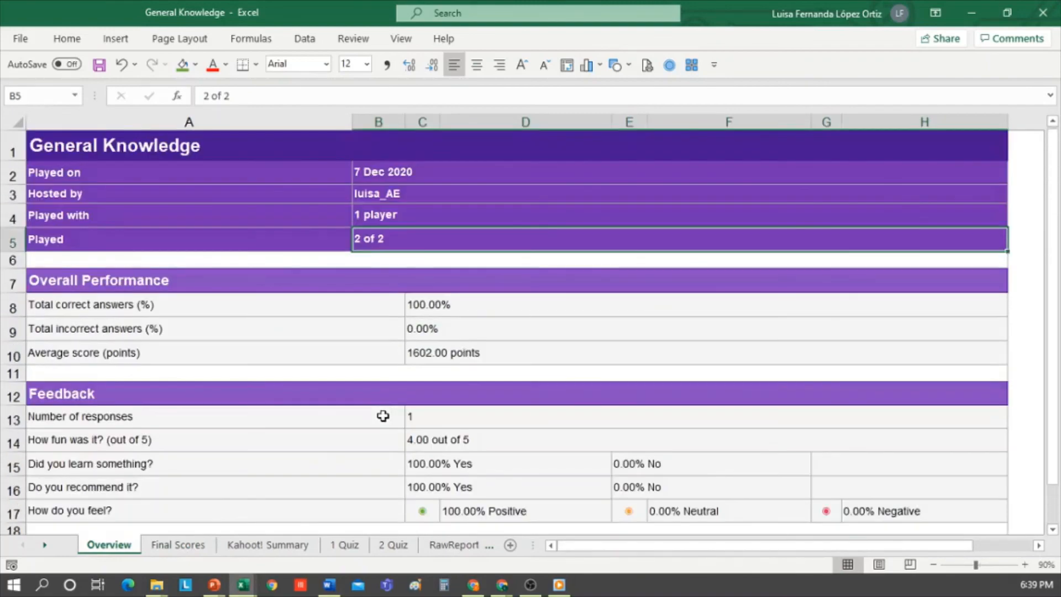
click(176, 546)
click(135, 218)
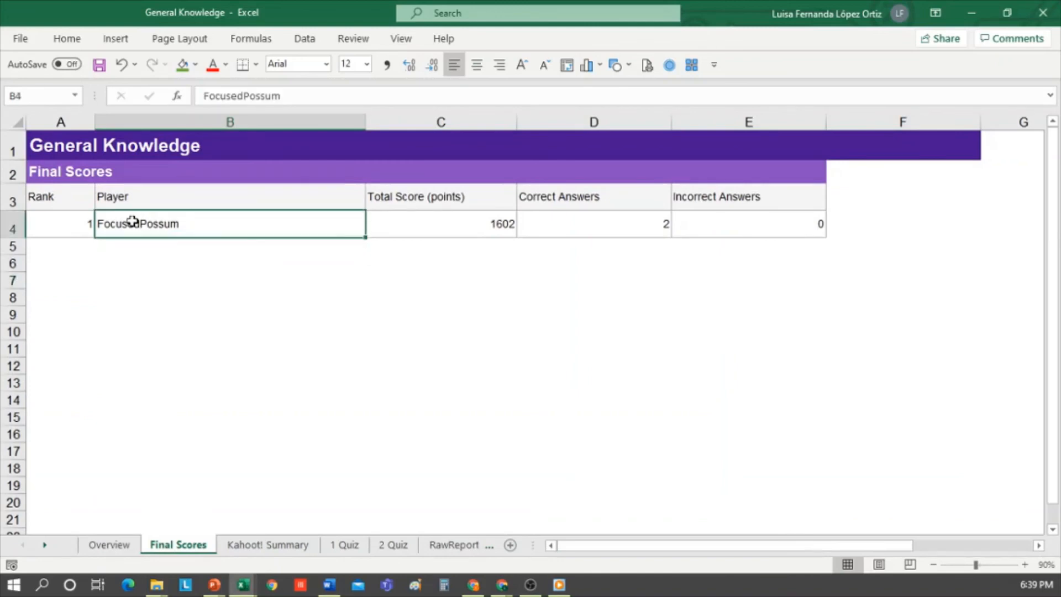
click(490, 221)
click(621, 225)
click(709, 227)
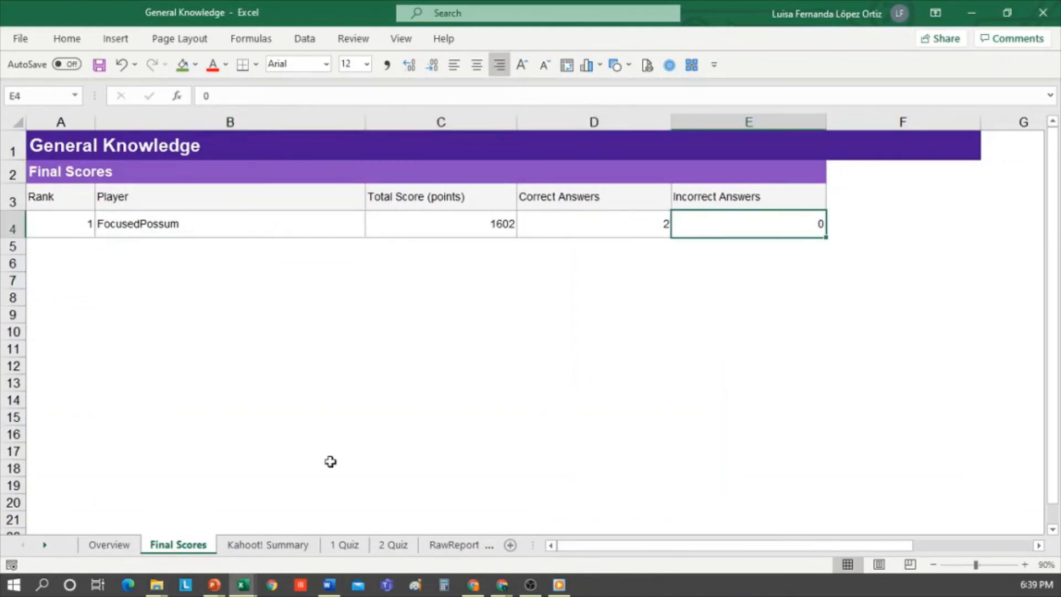
- Examine the player's total score and per-question results across row 4 of the Kahoot! Summary sheet
click(269, 546)
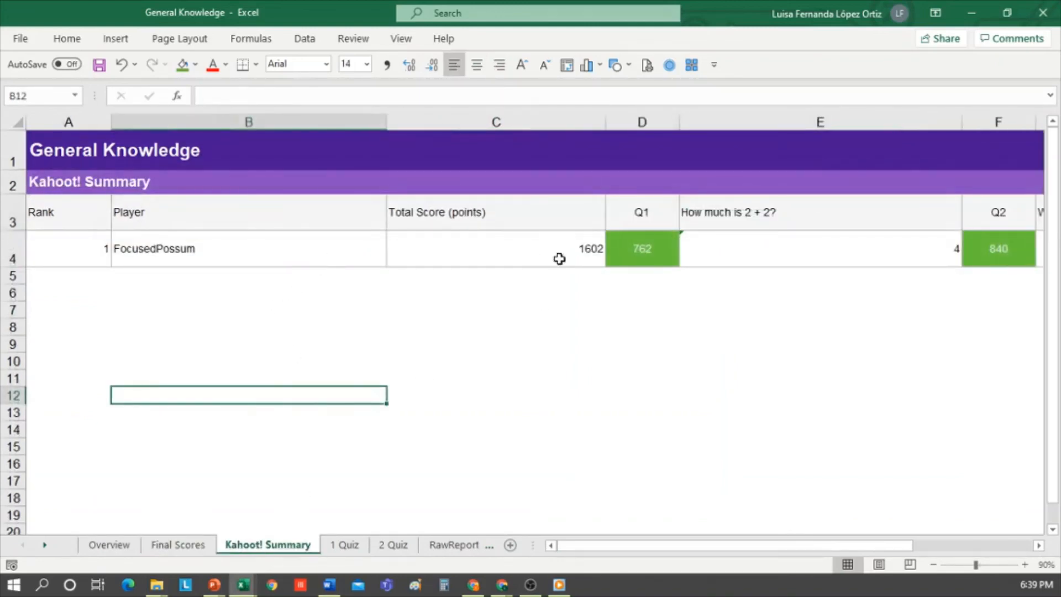
click(535, 249)
key(Right)
key(Right)
key(Right)
key(Right)
key(Right)
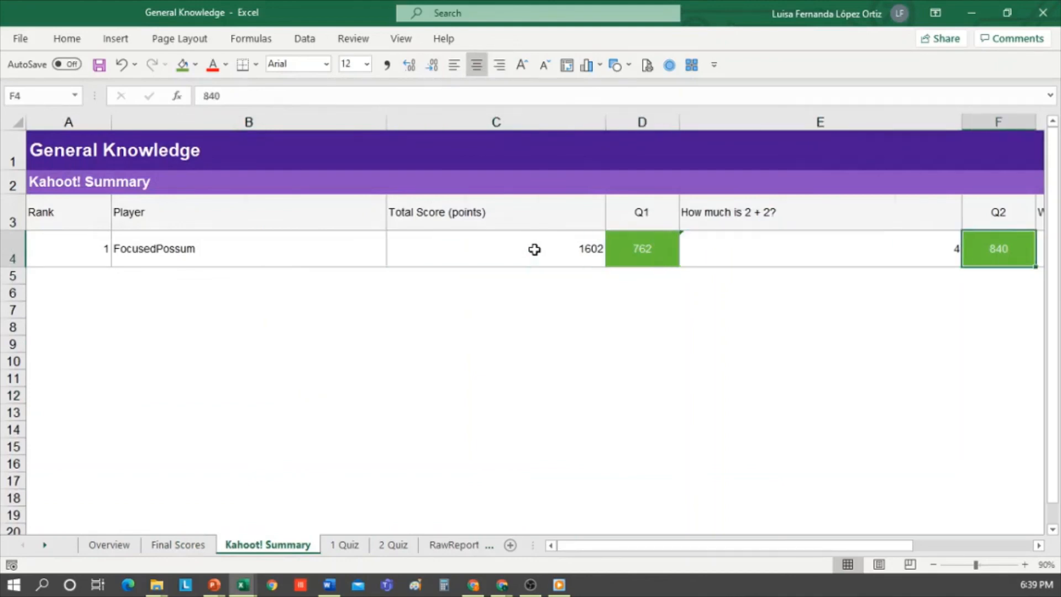
- Look through the 1 Quiz, 2 Quiz and RawReportData Data sheets and return to the Overview sheet
click(345, 544)
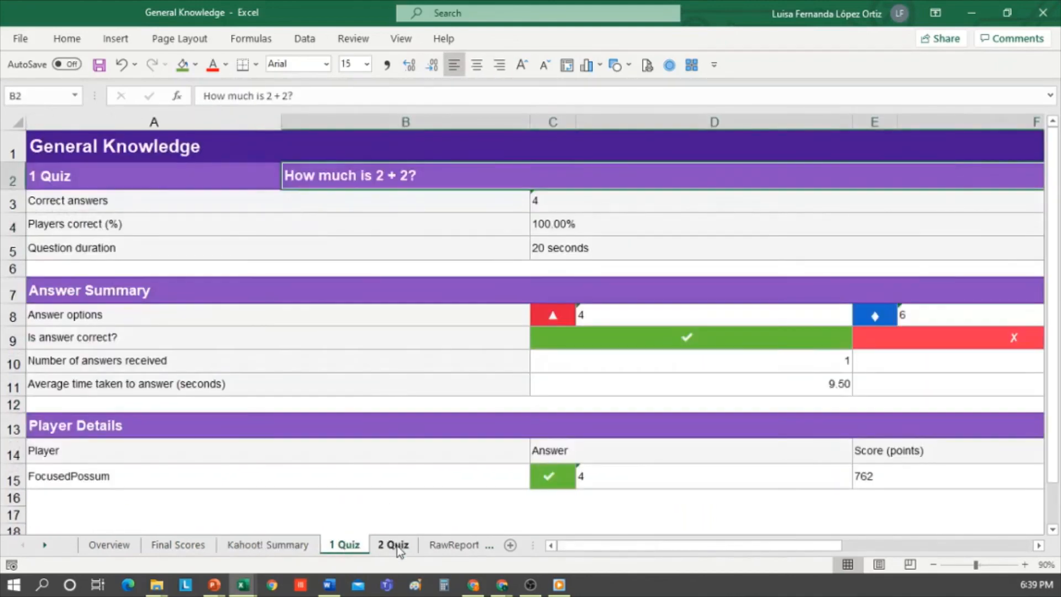
scroll(425, 406, down, 1)
scroll(426, 405, down, 2)
scroll(425, 405, up, 3)
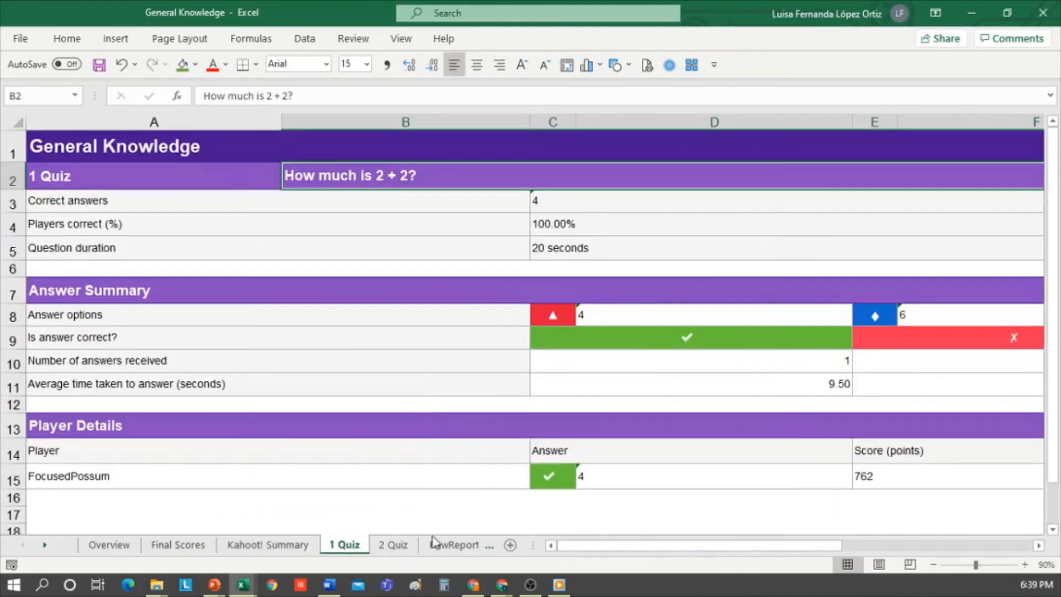
click(393, 545)
click(459, 542)
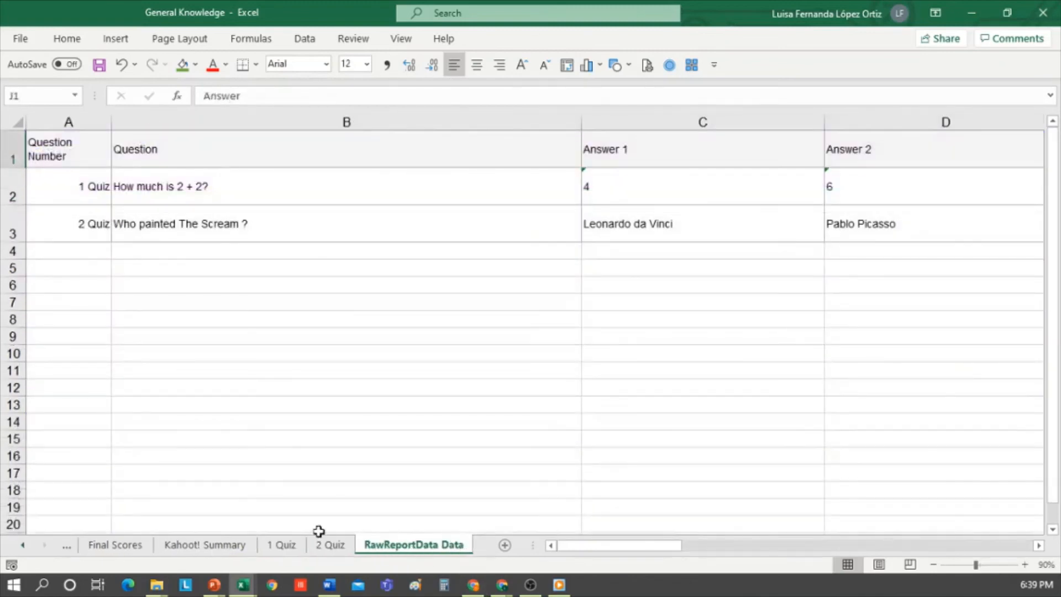
click(20, 544)
click(118, 547)
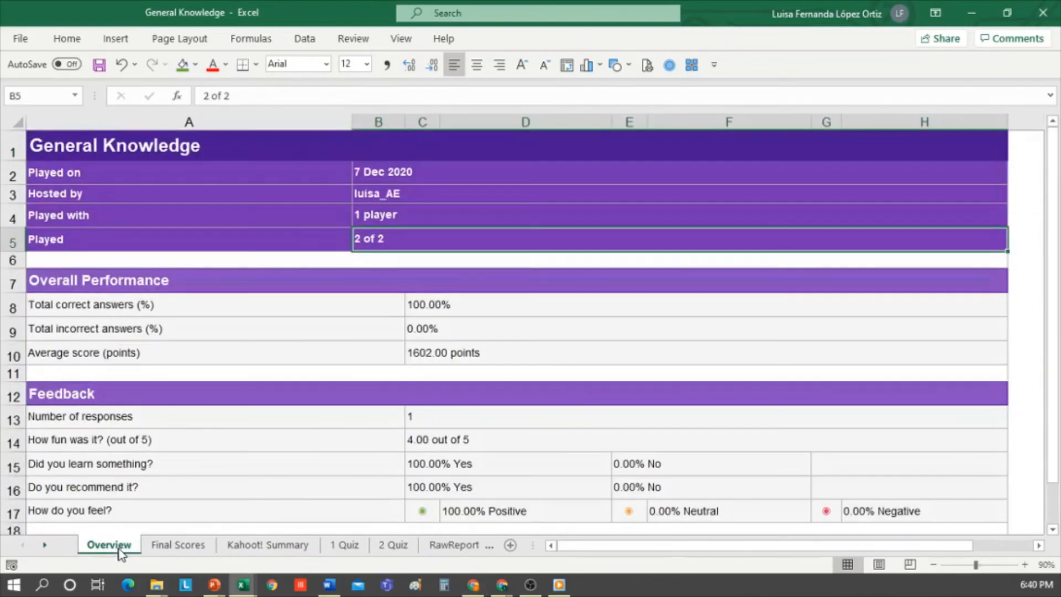